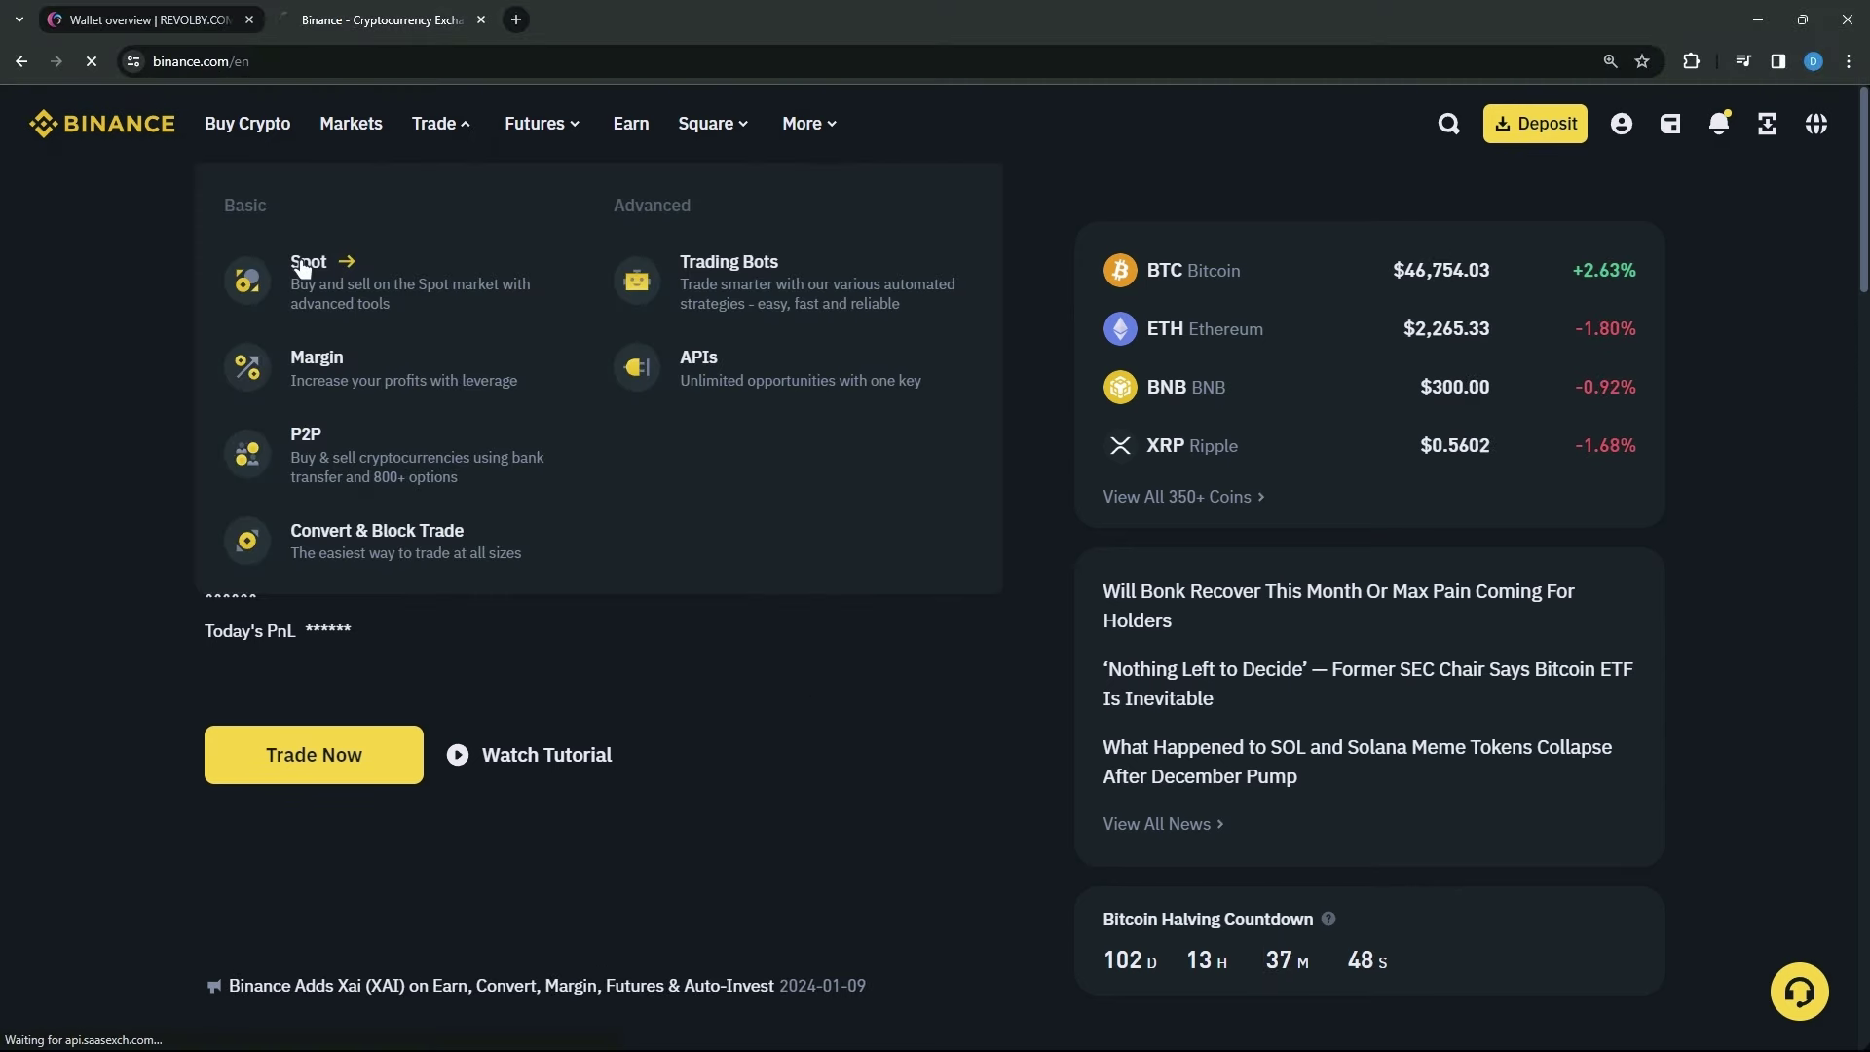
Open Binance's Spot trading page, then the LTC/USDT pair on Revolby
{"action": "left_click", "coordinate": [303, 266]}
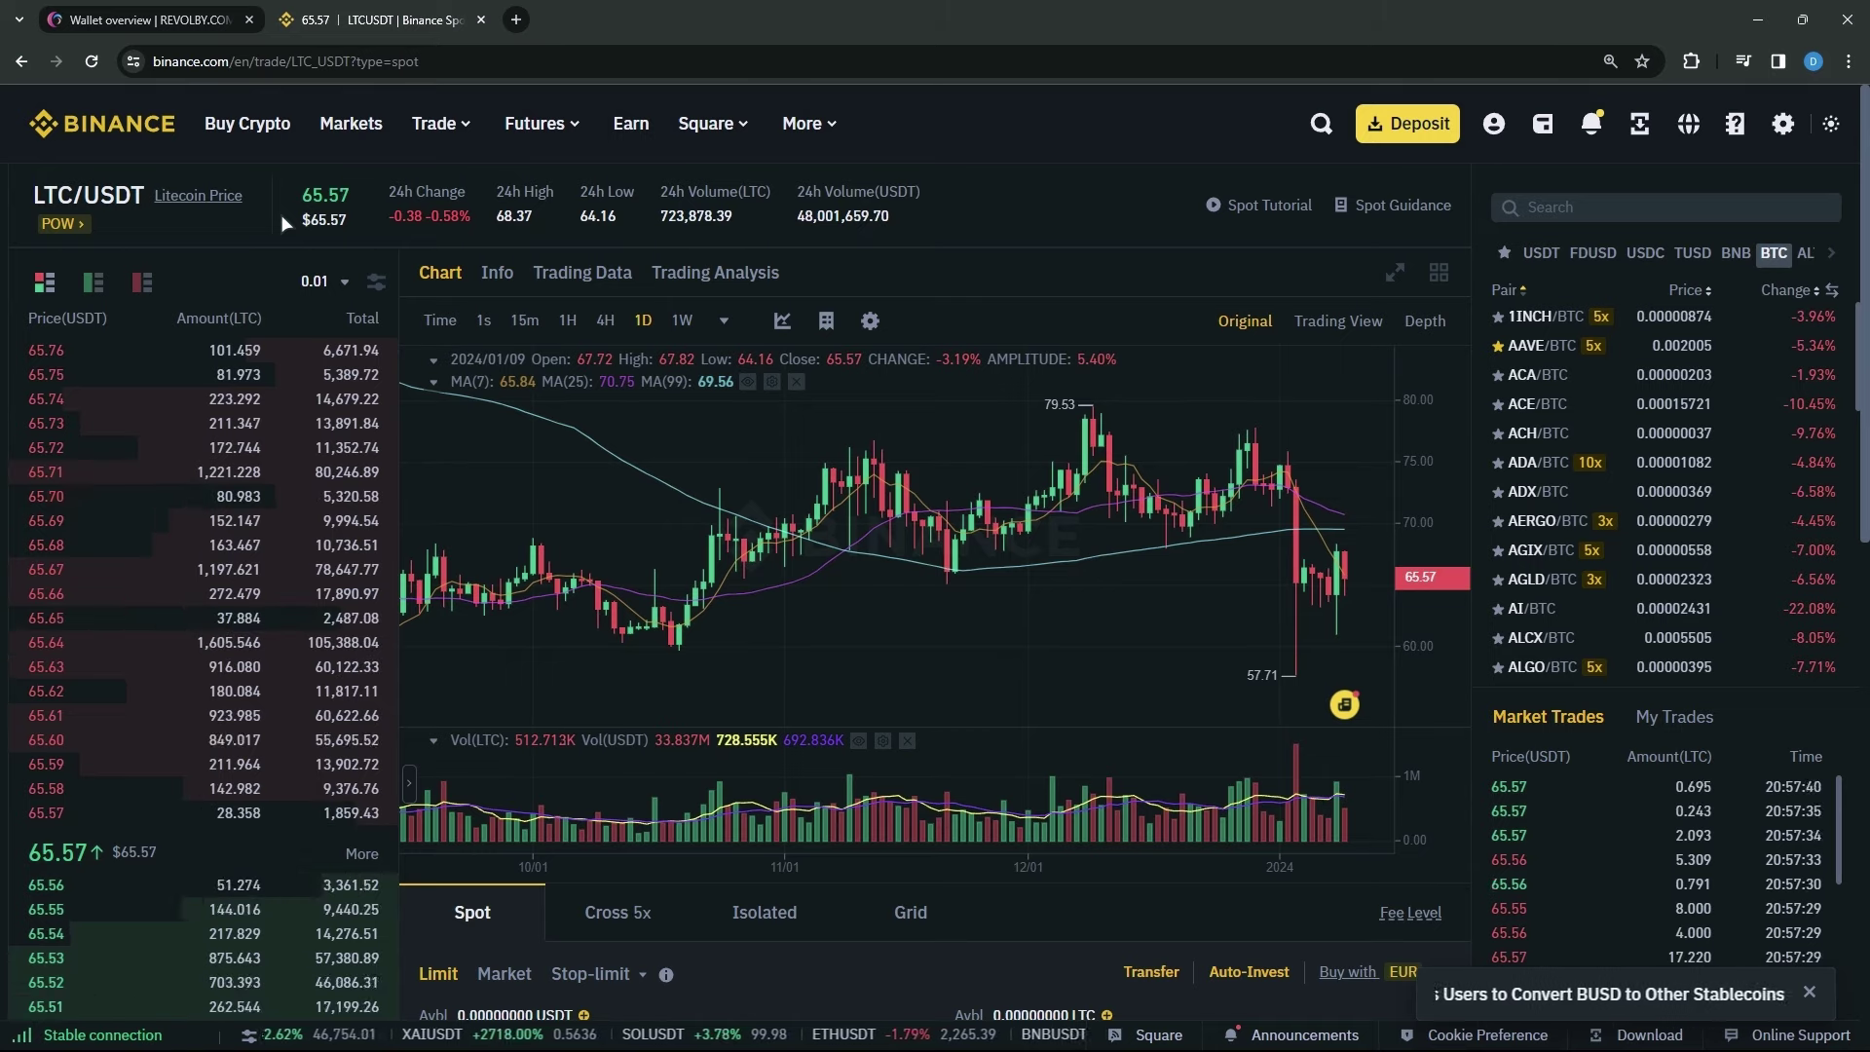
{"action": "key", "text": "ctrl+shift+Tab"}
{"action": "left_click", "coordinate": [305, 441]}
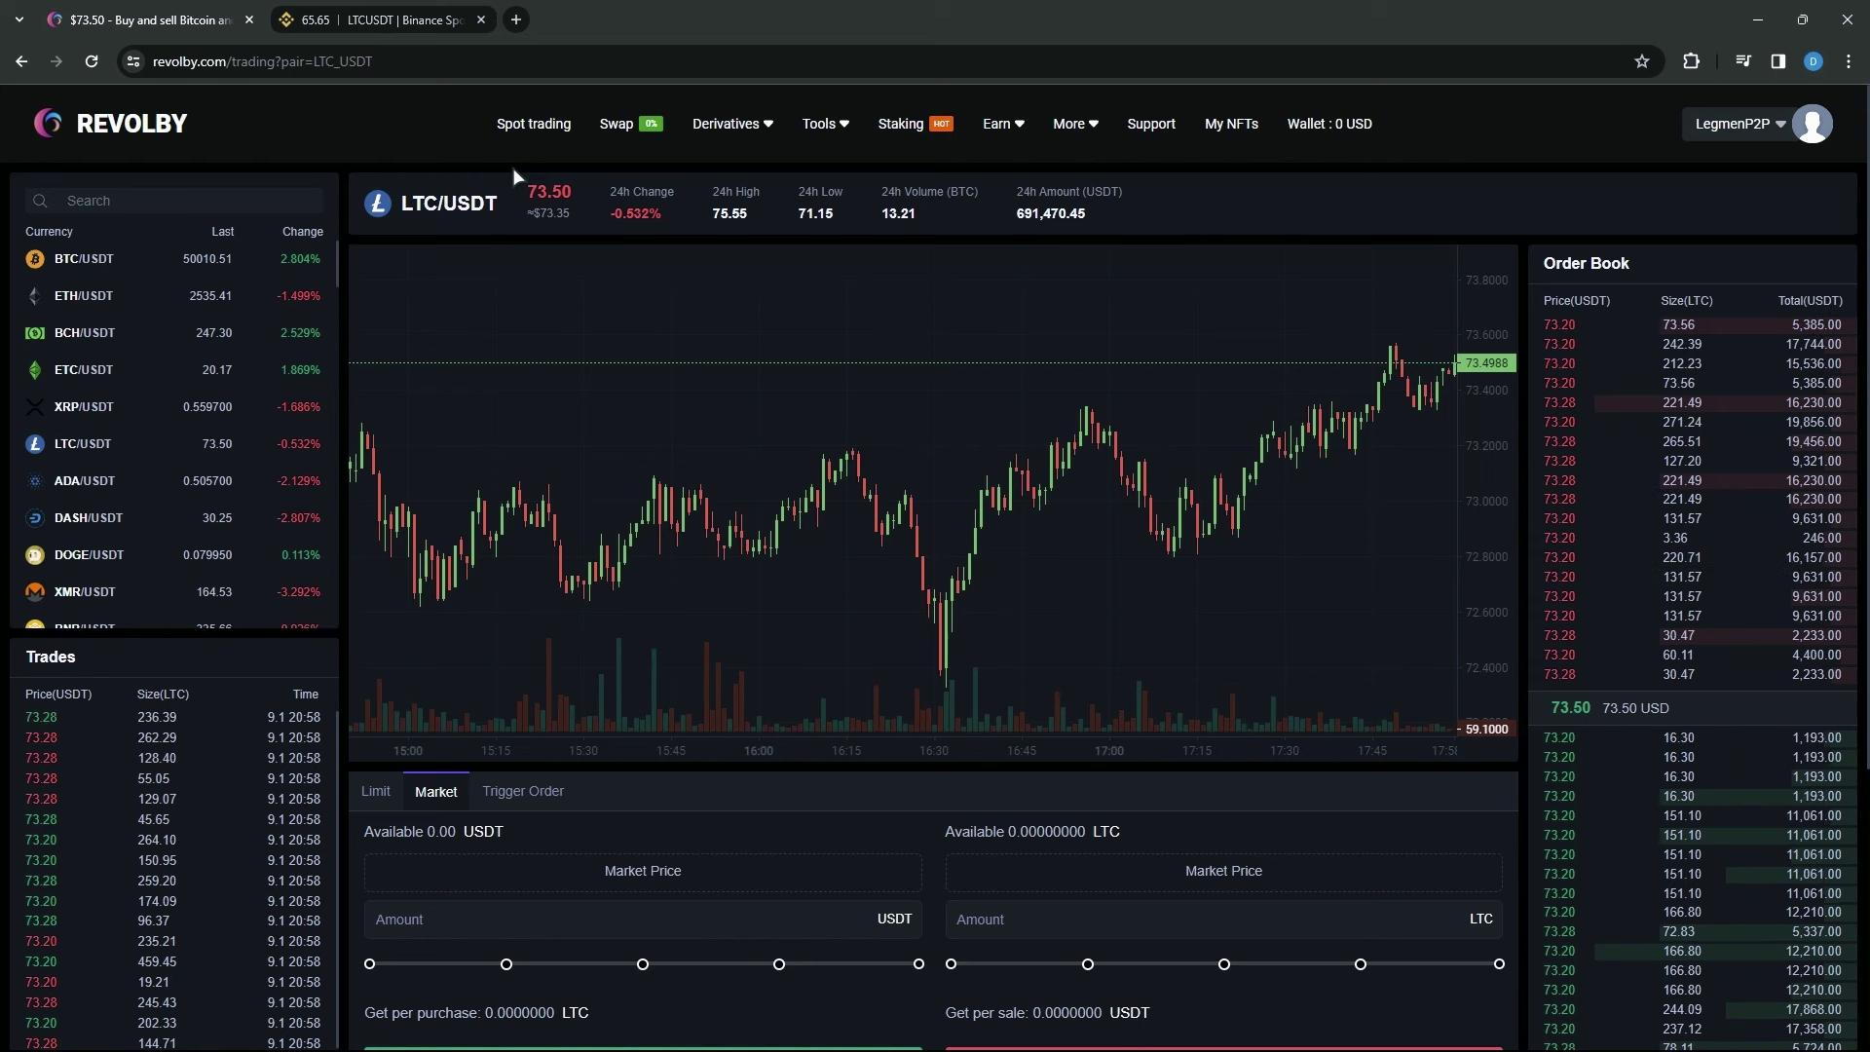
Check Revolby's LegmenP2P account menu, then go to the Binance Funding wallet
{"action": "left_click", "coordinate": [1709, 128]}
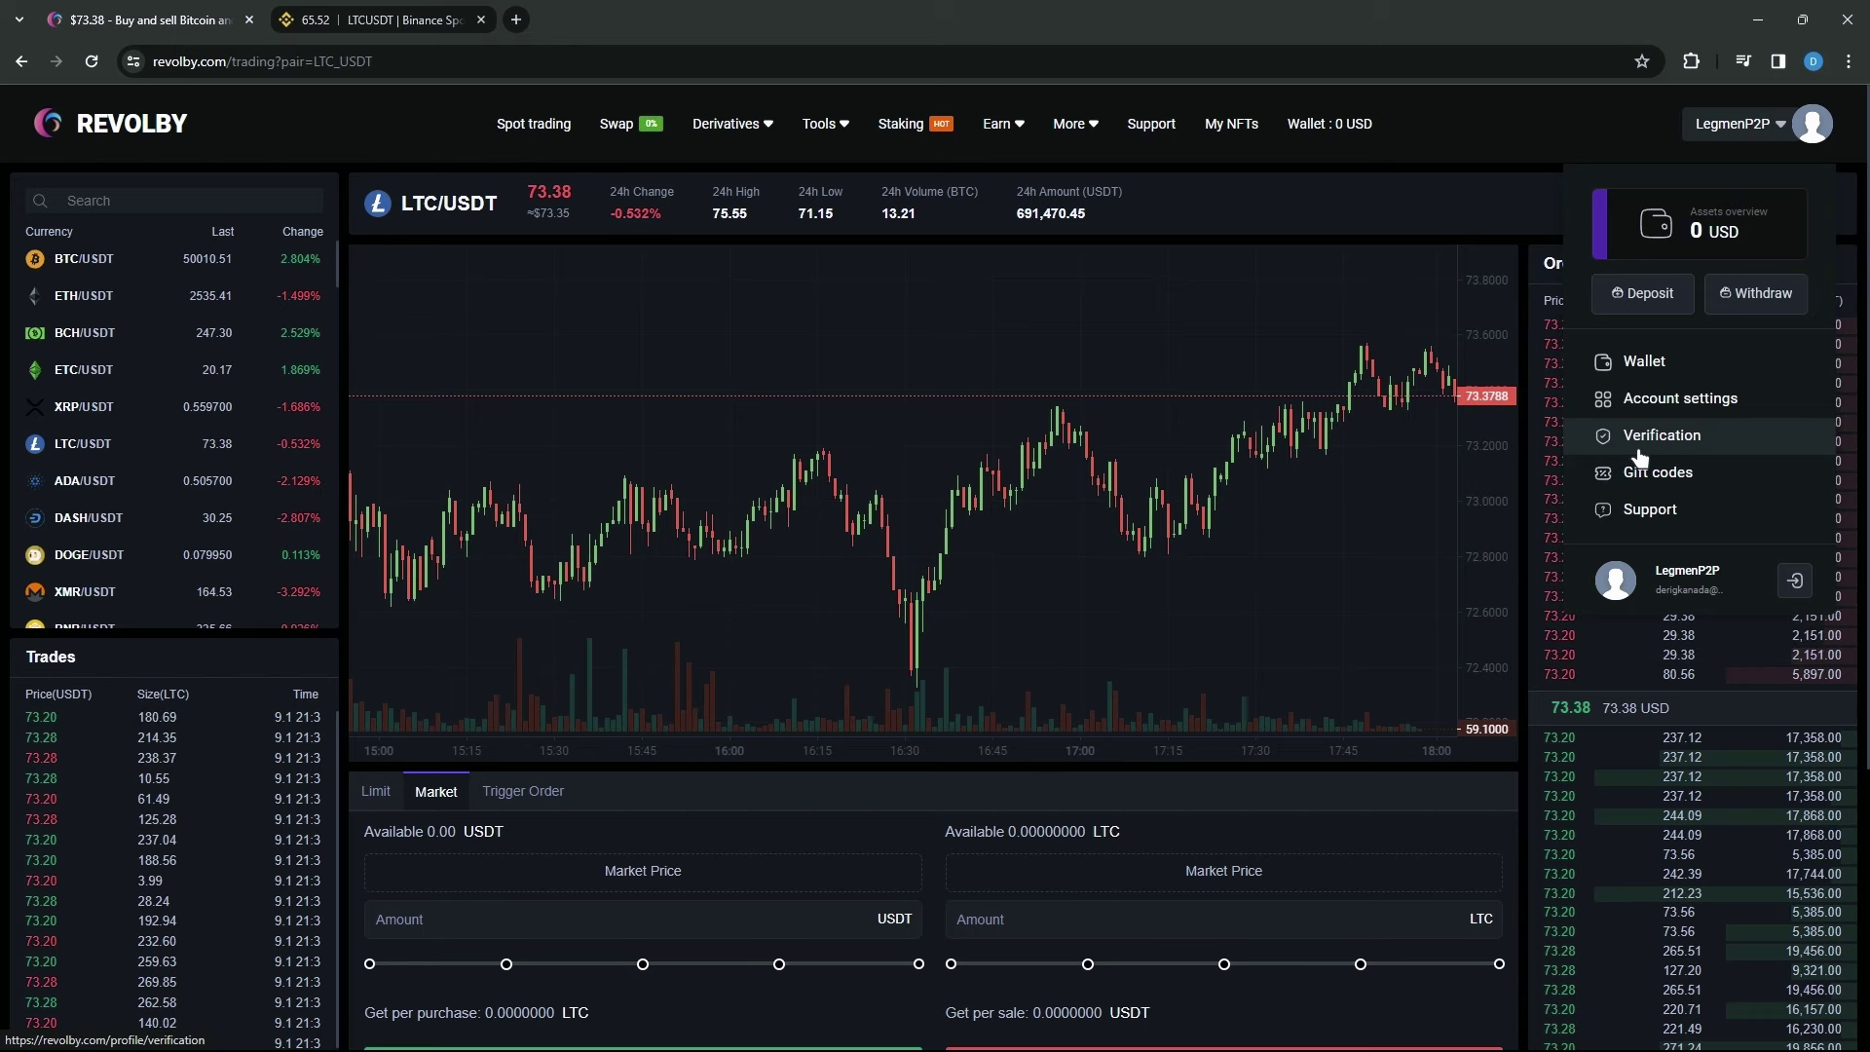
{"action": "key", "text": "ctrl+Tab"}
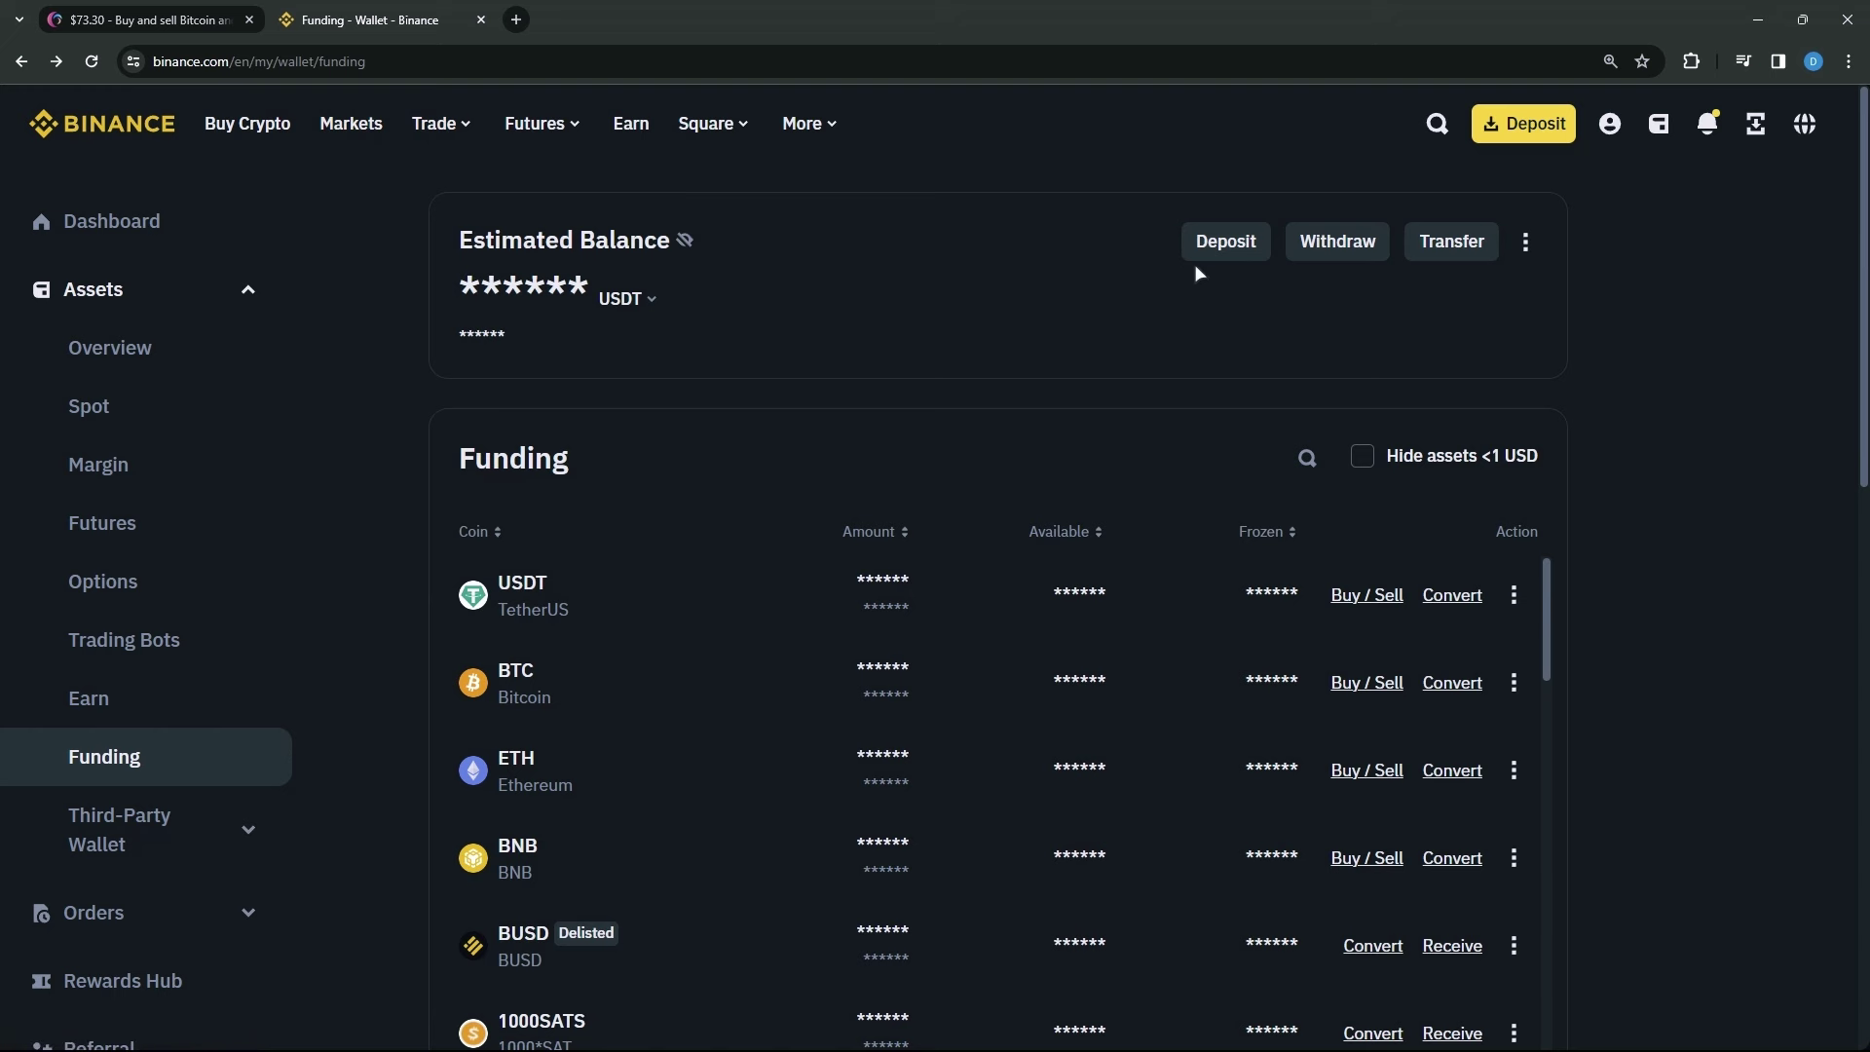
Start a crypto withdrawal from the Binance Funding wallet
{"action": "left_click", "coordinate": [1337, 258]}
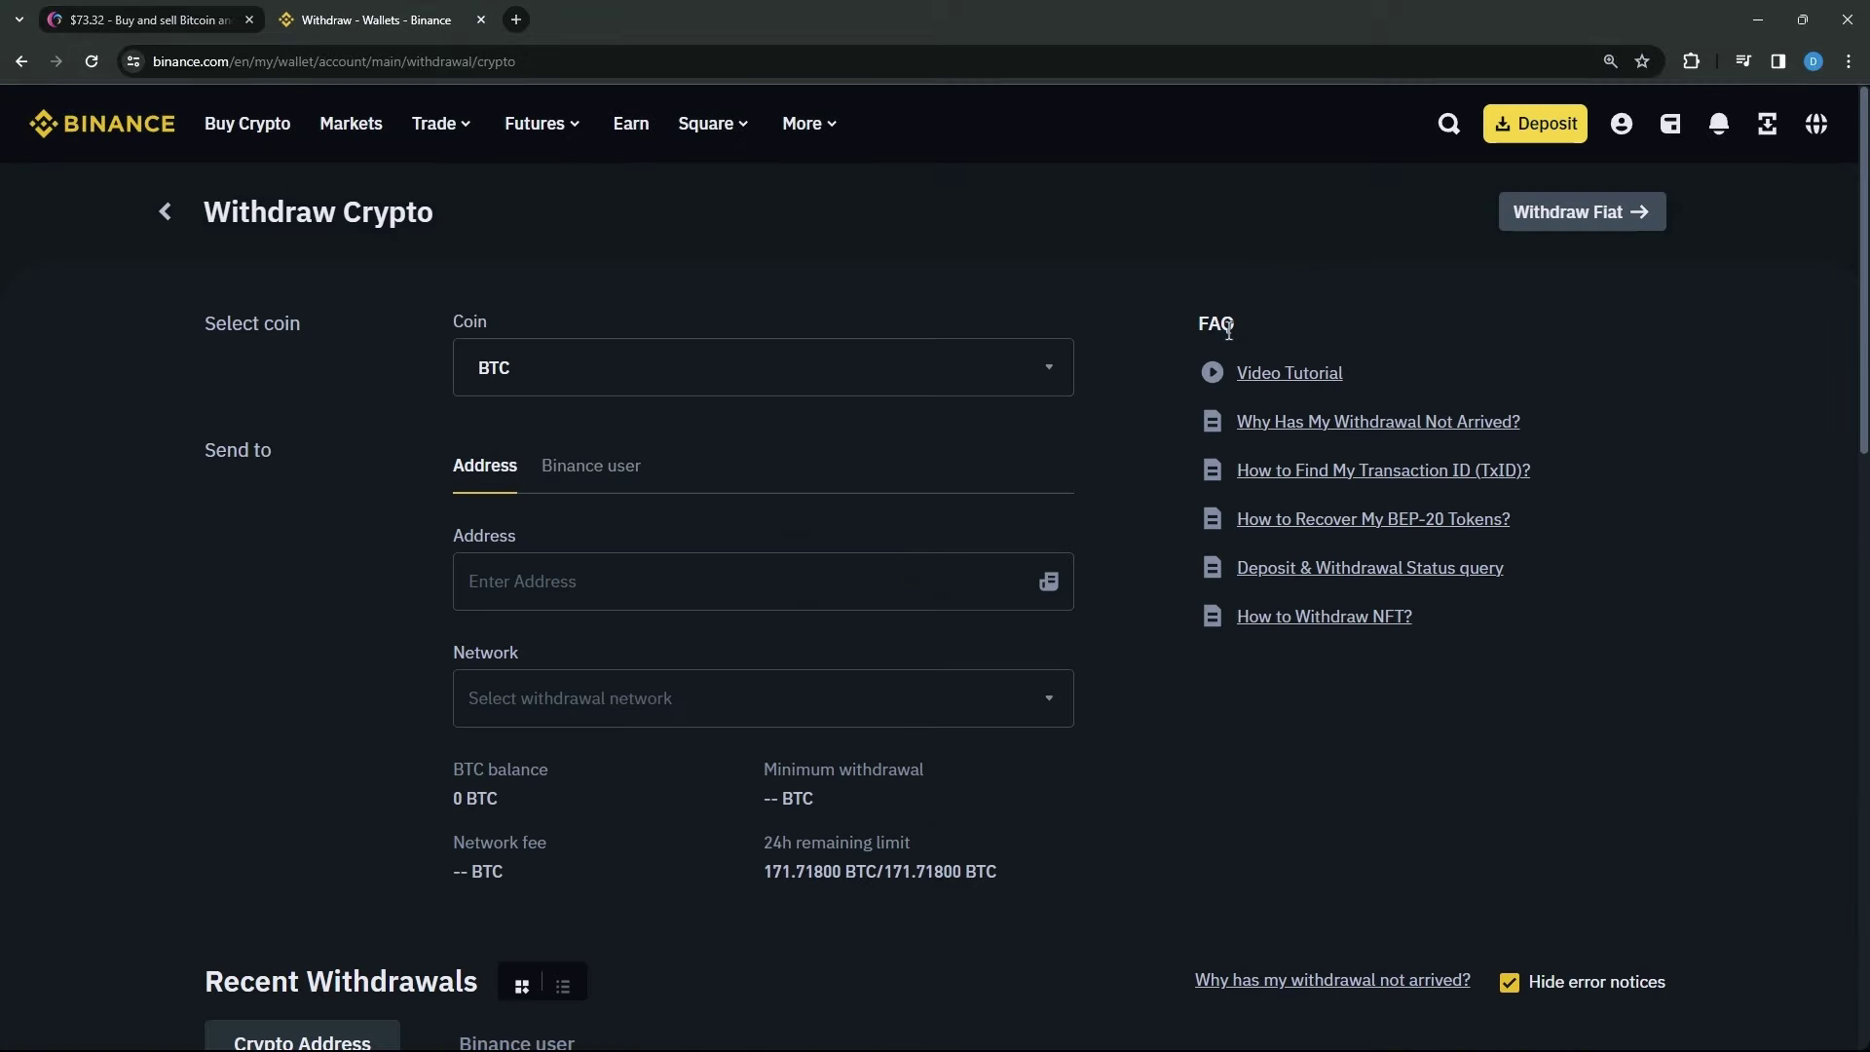
Reveal and copy Revolby's Litecoin (LTC) deposit address from the Deposit page
{"action": "key", "text": "ctrl+Tab"}
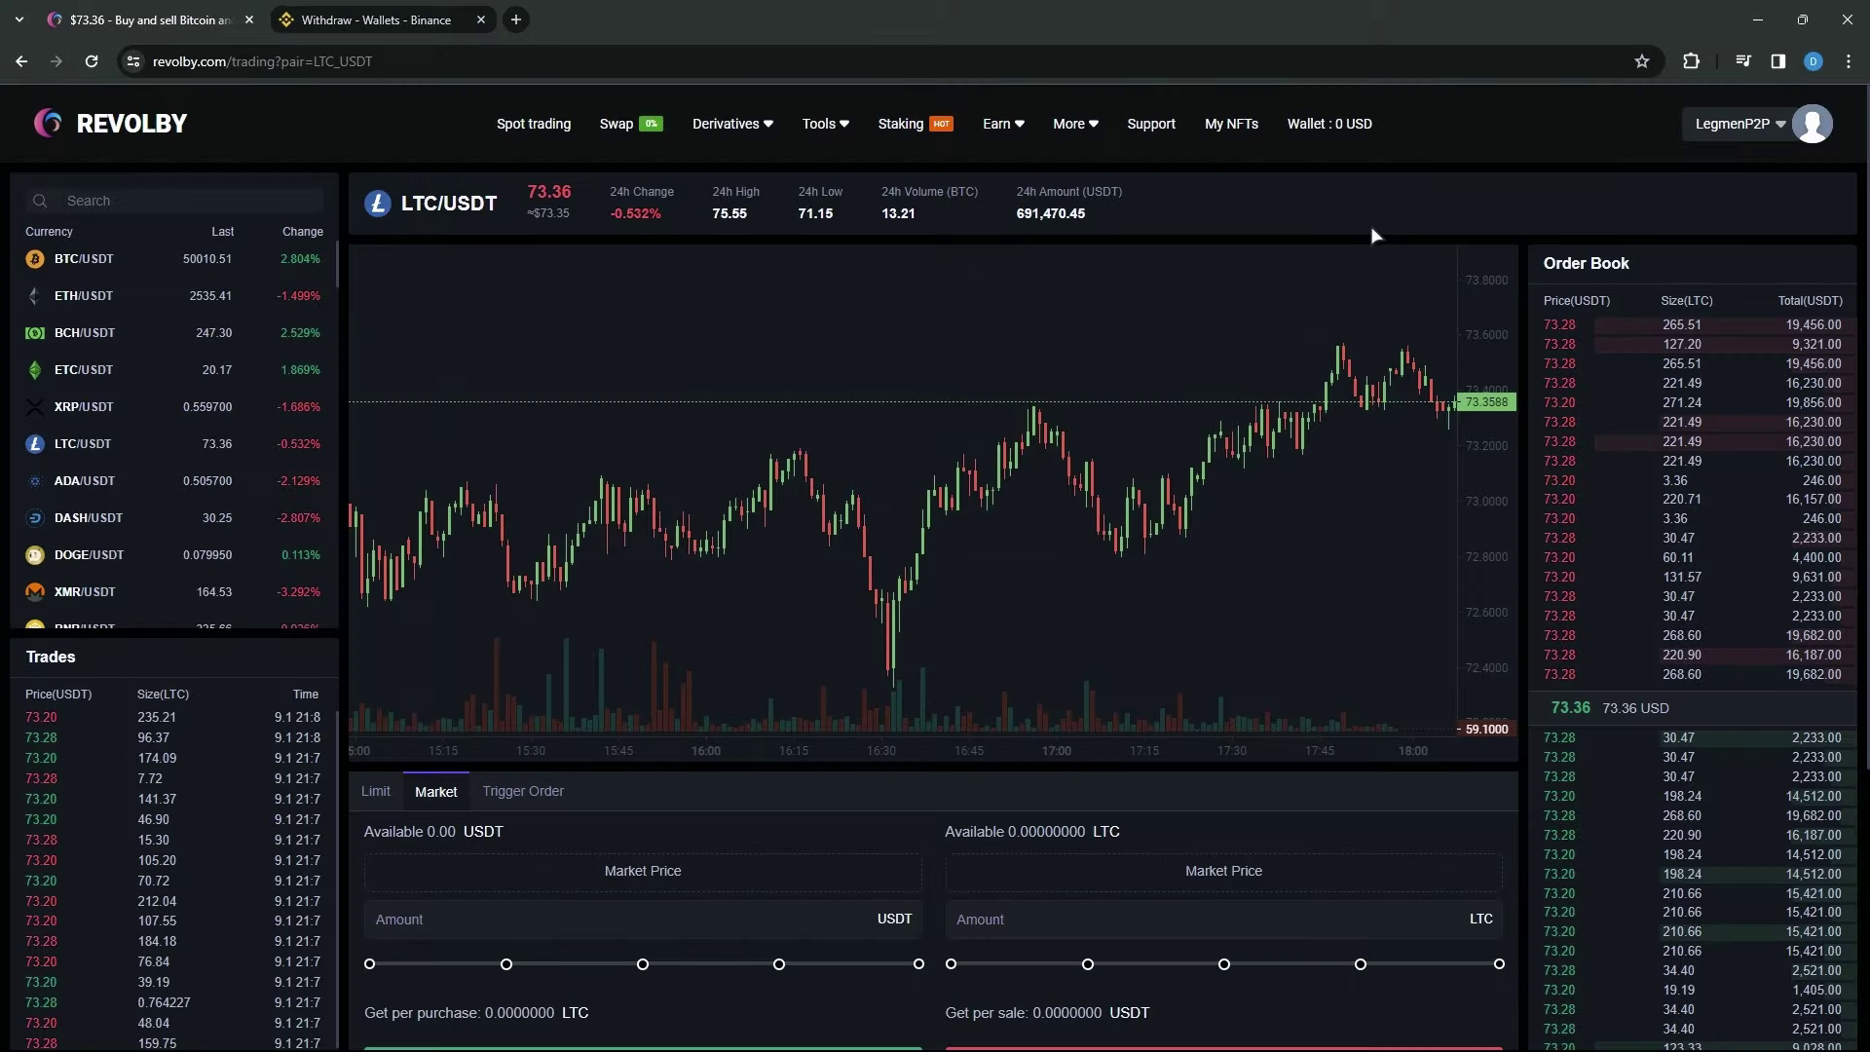
{"action": "left_click", "coordinate": [1688, 131]}
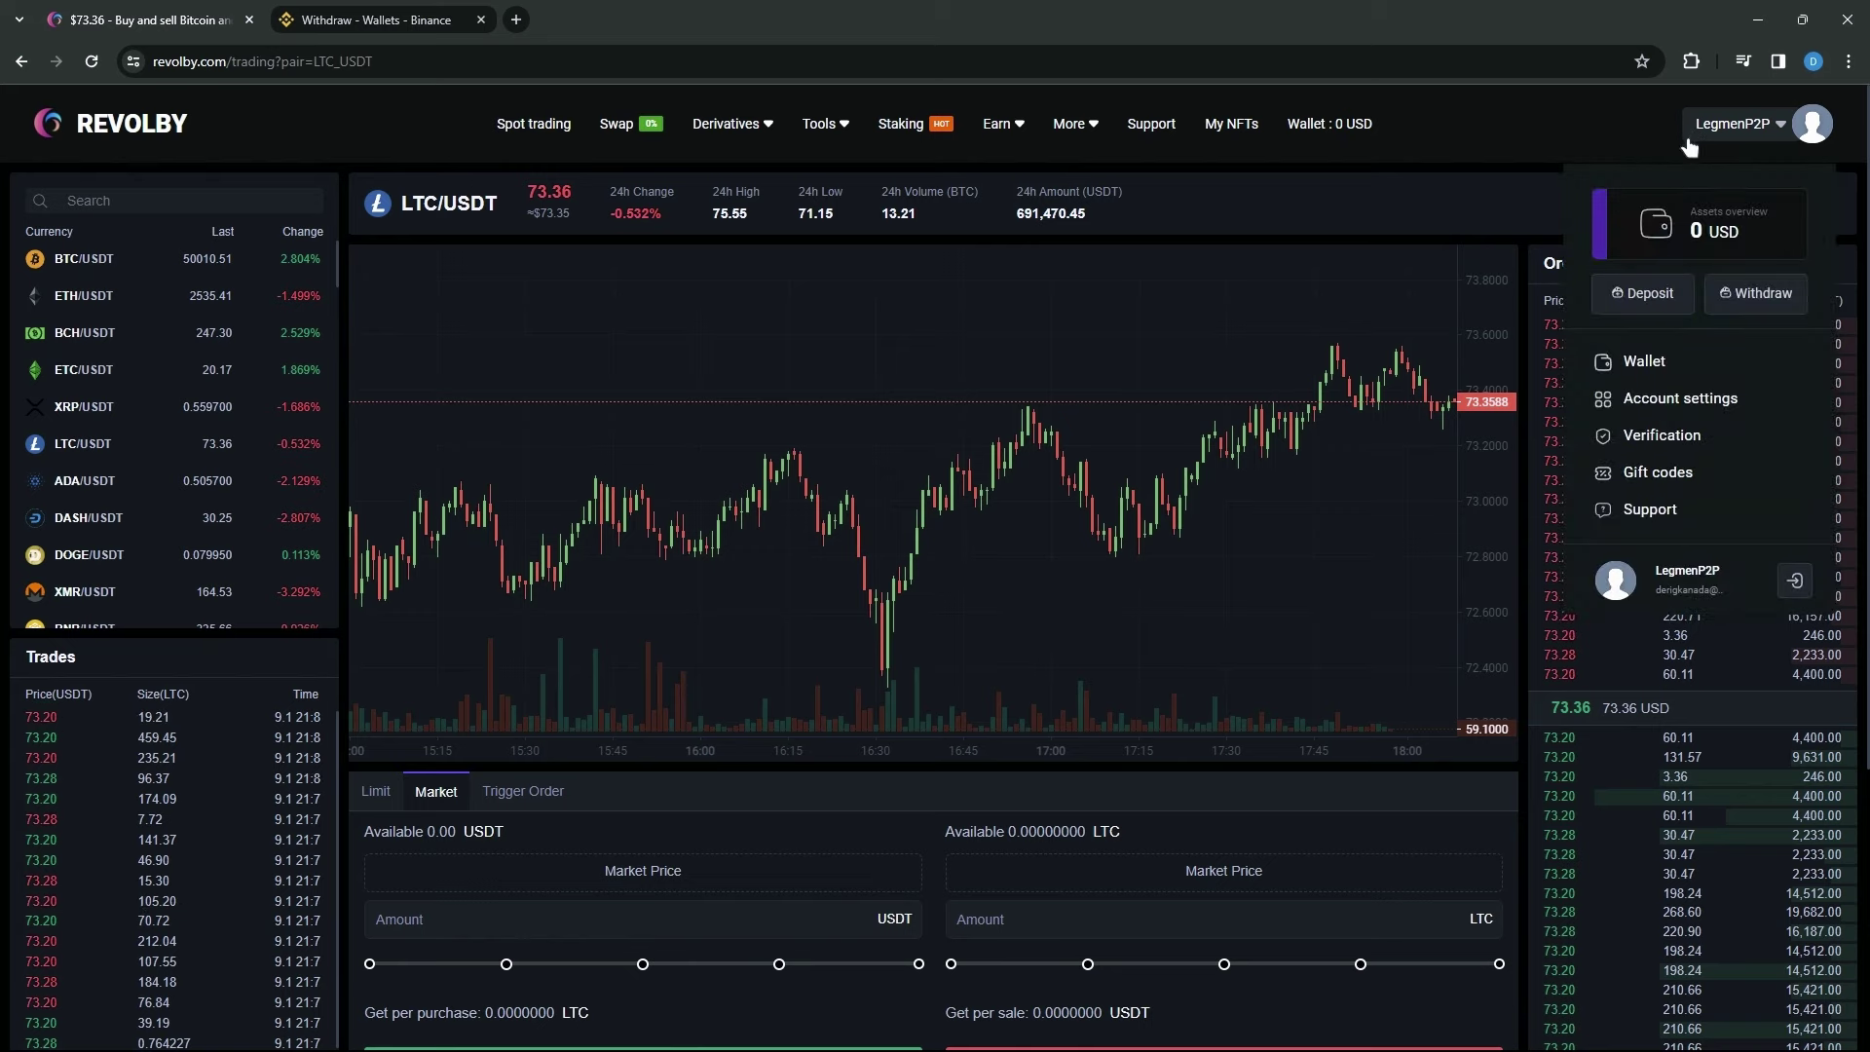
{"action": "left_click", "coordinate": [1643, 299]}
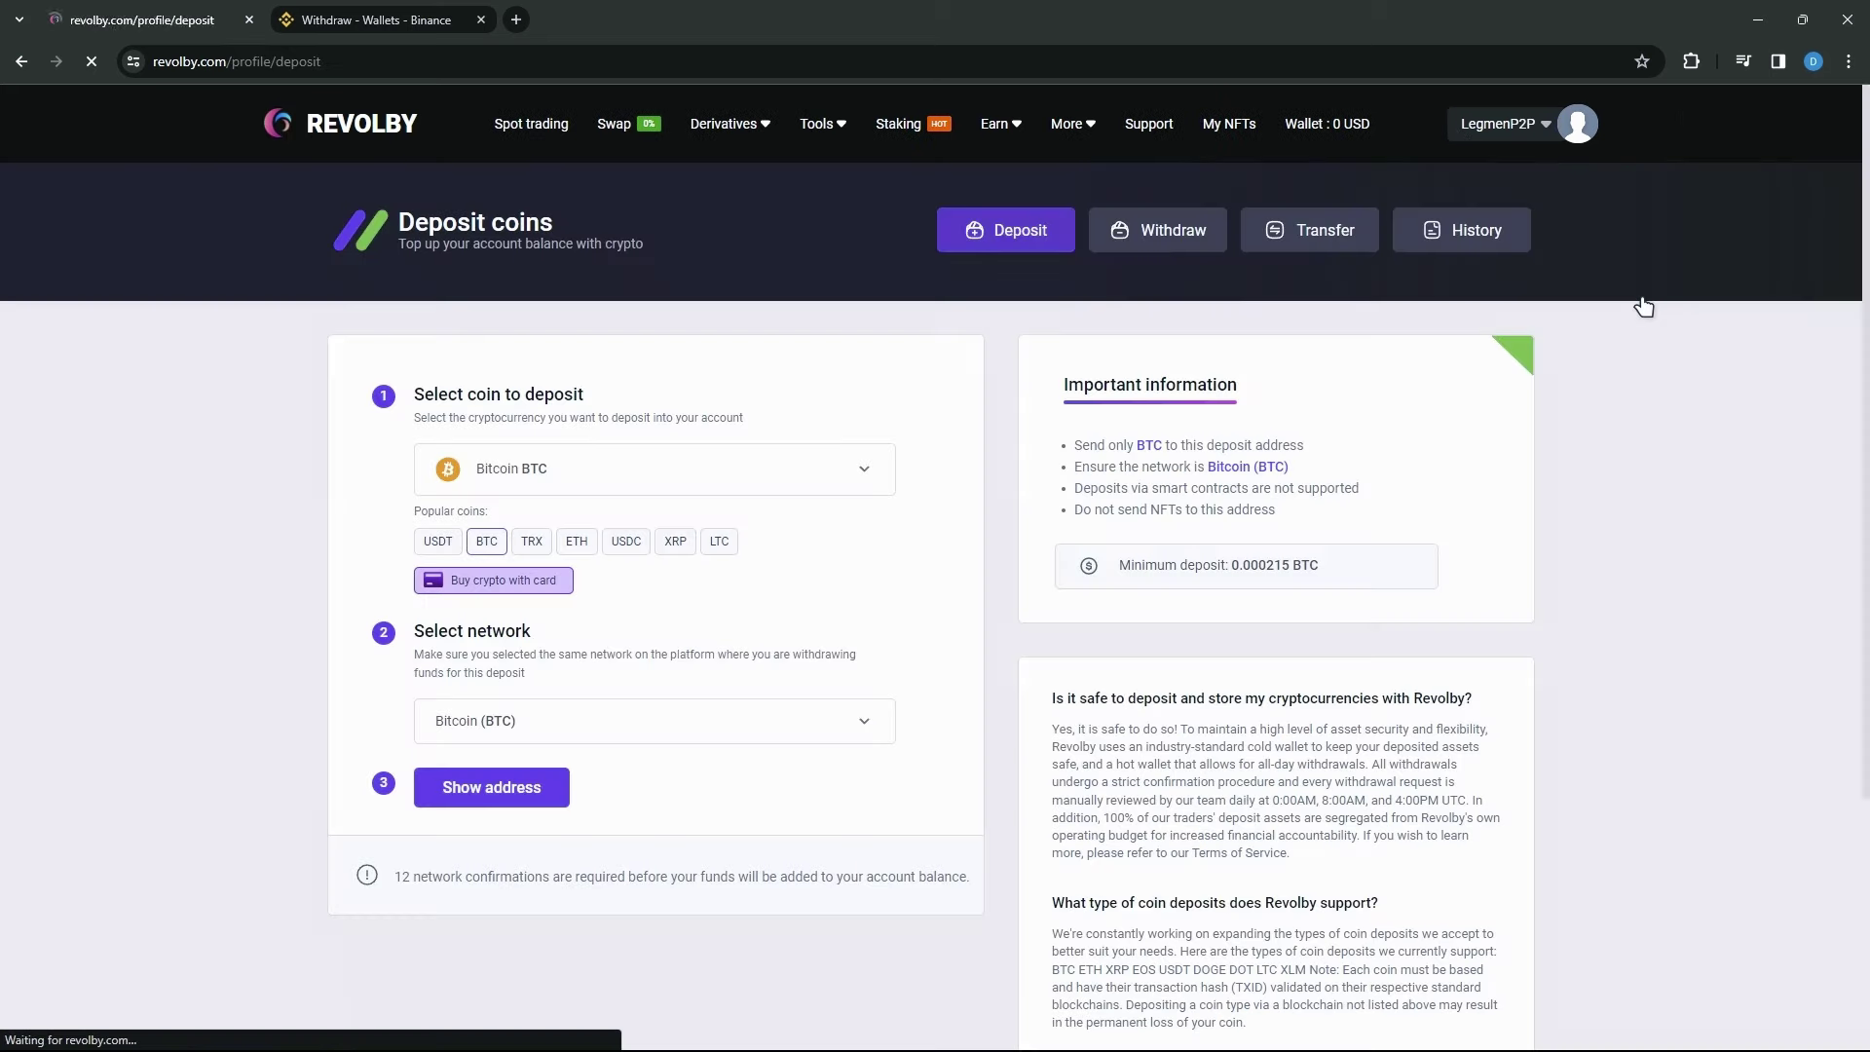
{"action": "left_click", "coordinate": [718, 544]}
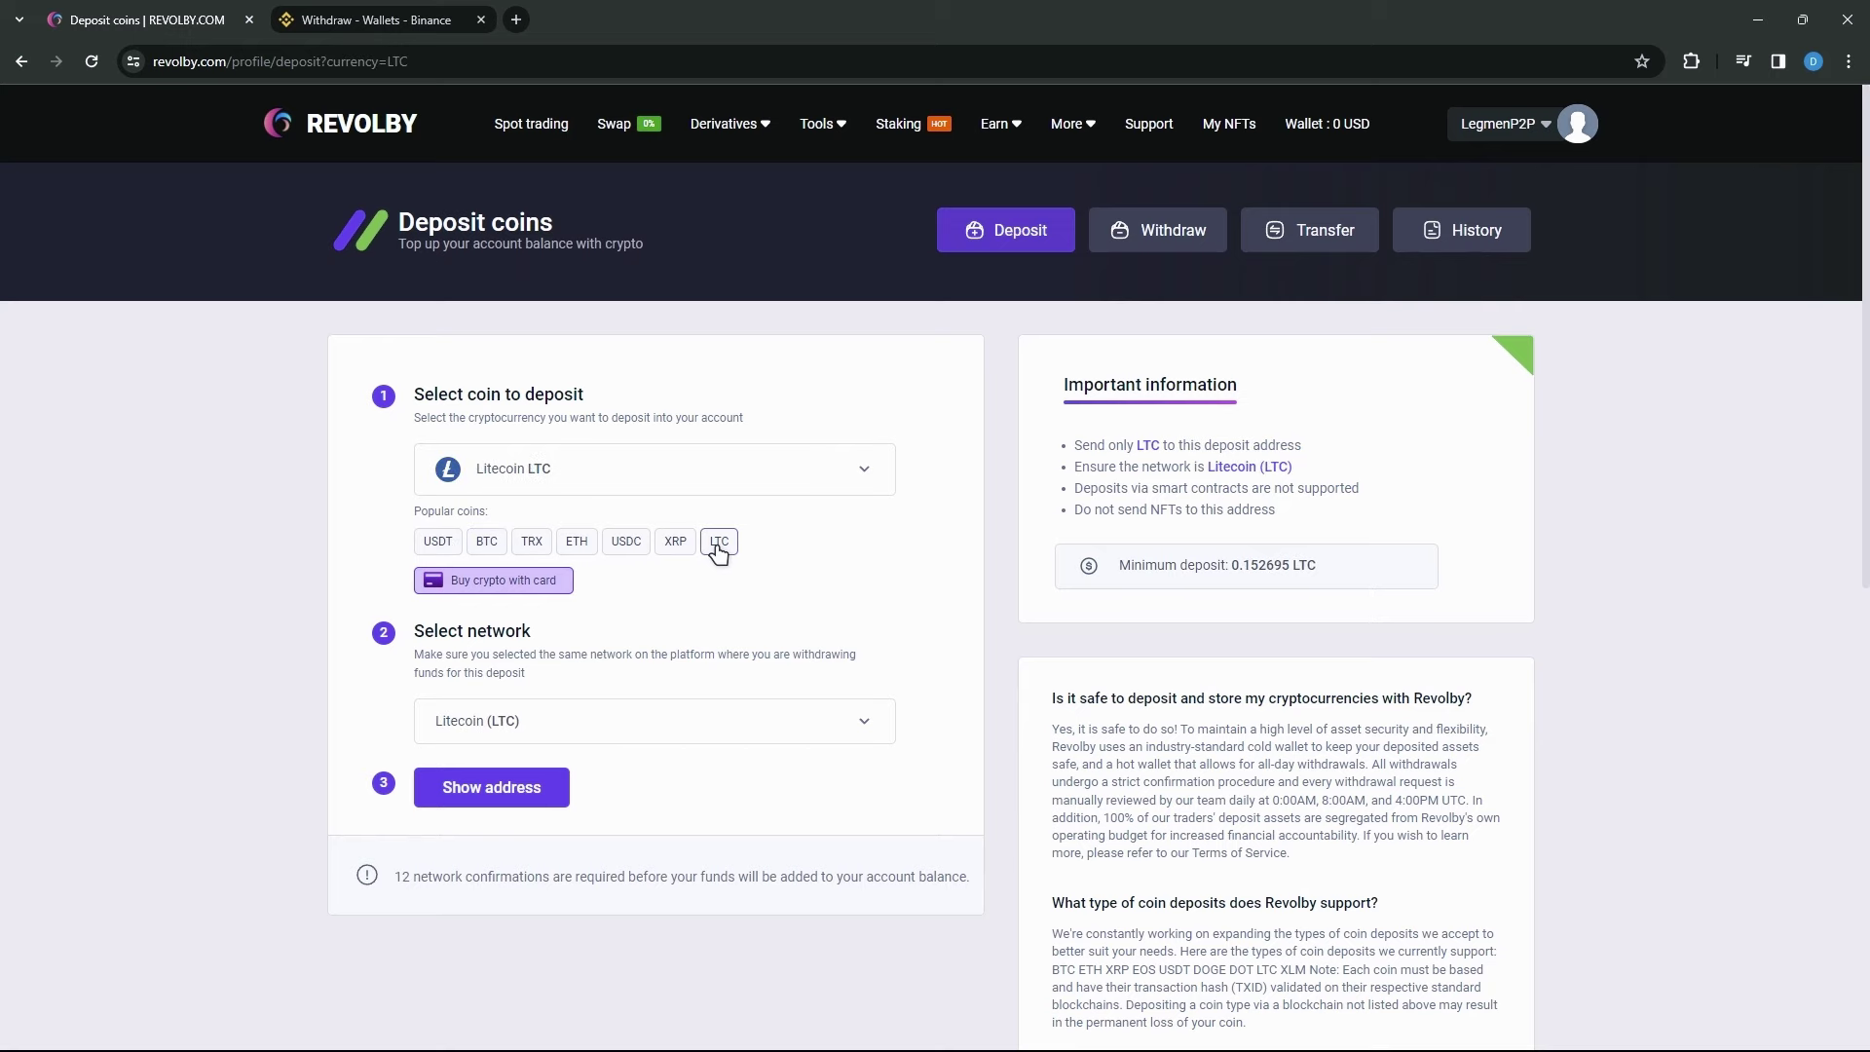
{"action": "left_click", "coordinate": [508, 796]}
{"action": "scroll", "coordinate": [532, 780], "scroll_direction": "down", "scroll_amount": 1}
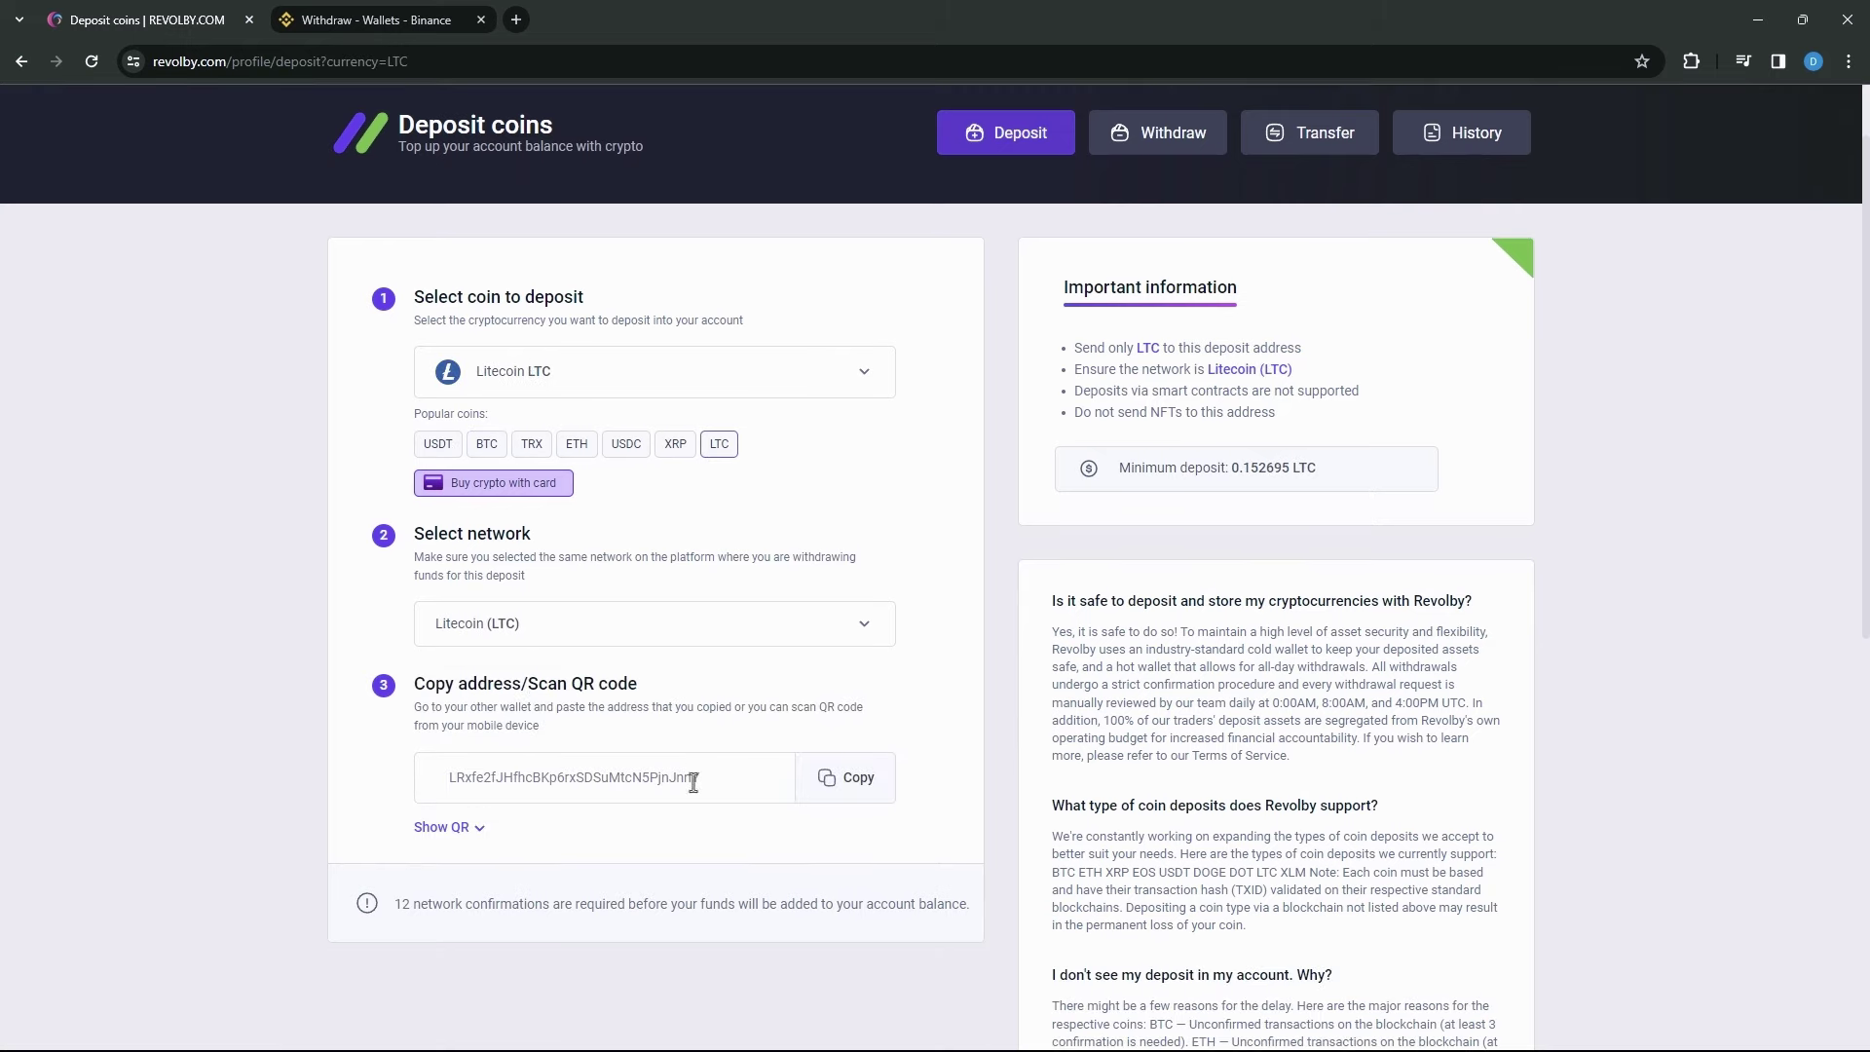
{"action": "left_click", "coordinate": [848, 793]}
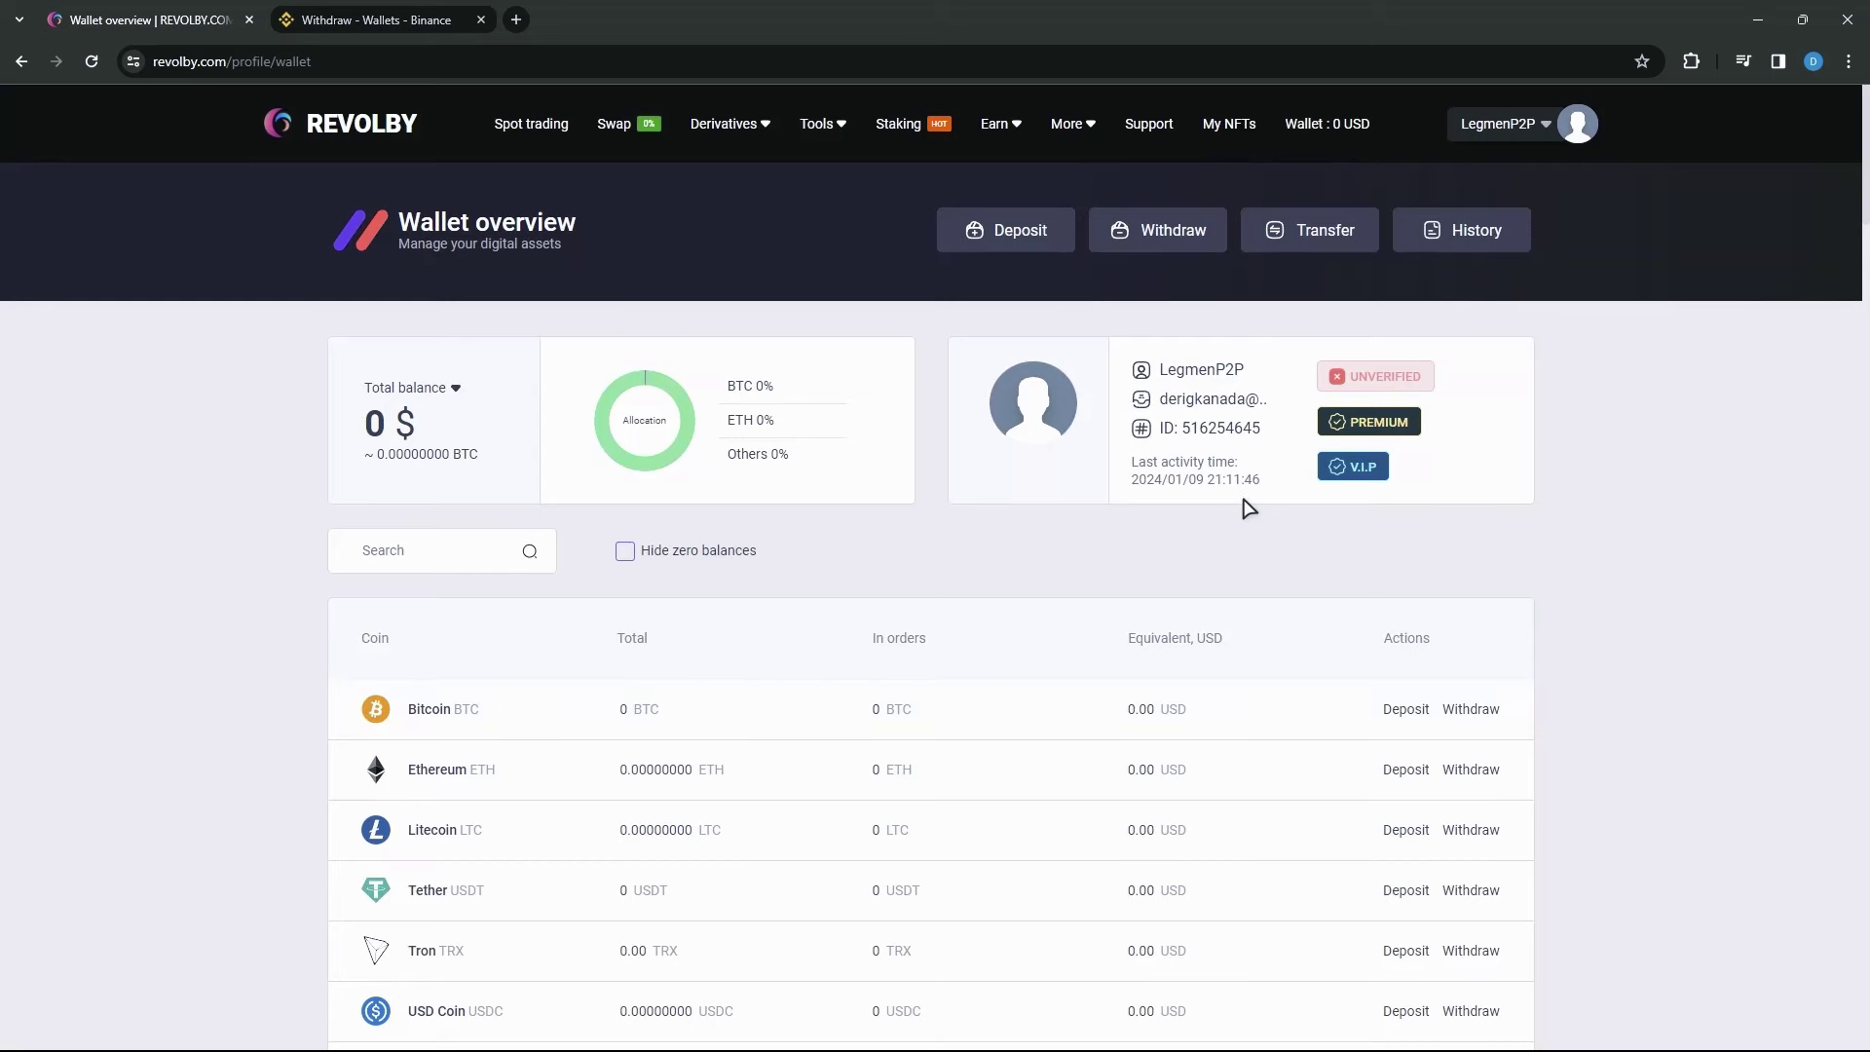
Market-sell 100% of the LTC balance (152.6296 LTC) on Revolby's LTC/USDT spot market
{"action": "left_click", "coordinate": [529, 122]}
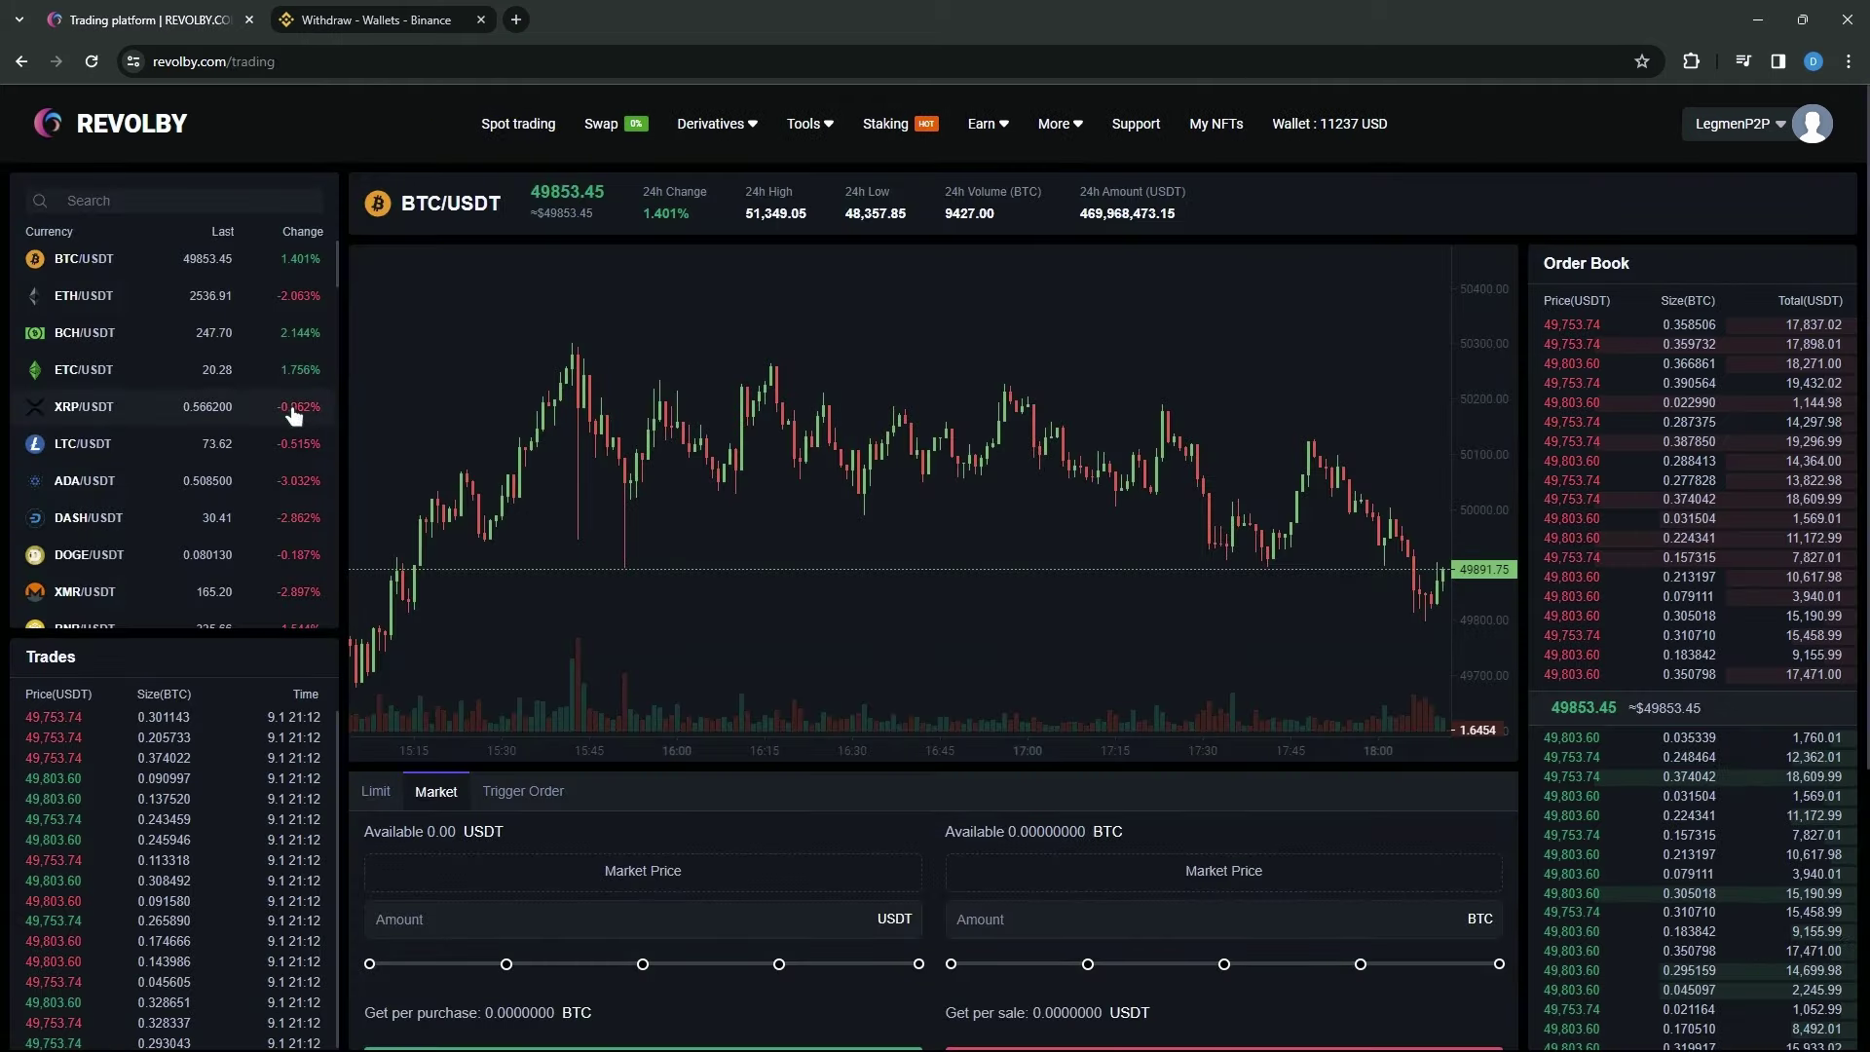
{"action": "left_click", "coordinate": [281, 439]}
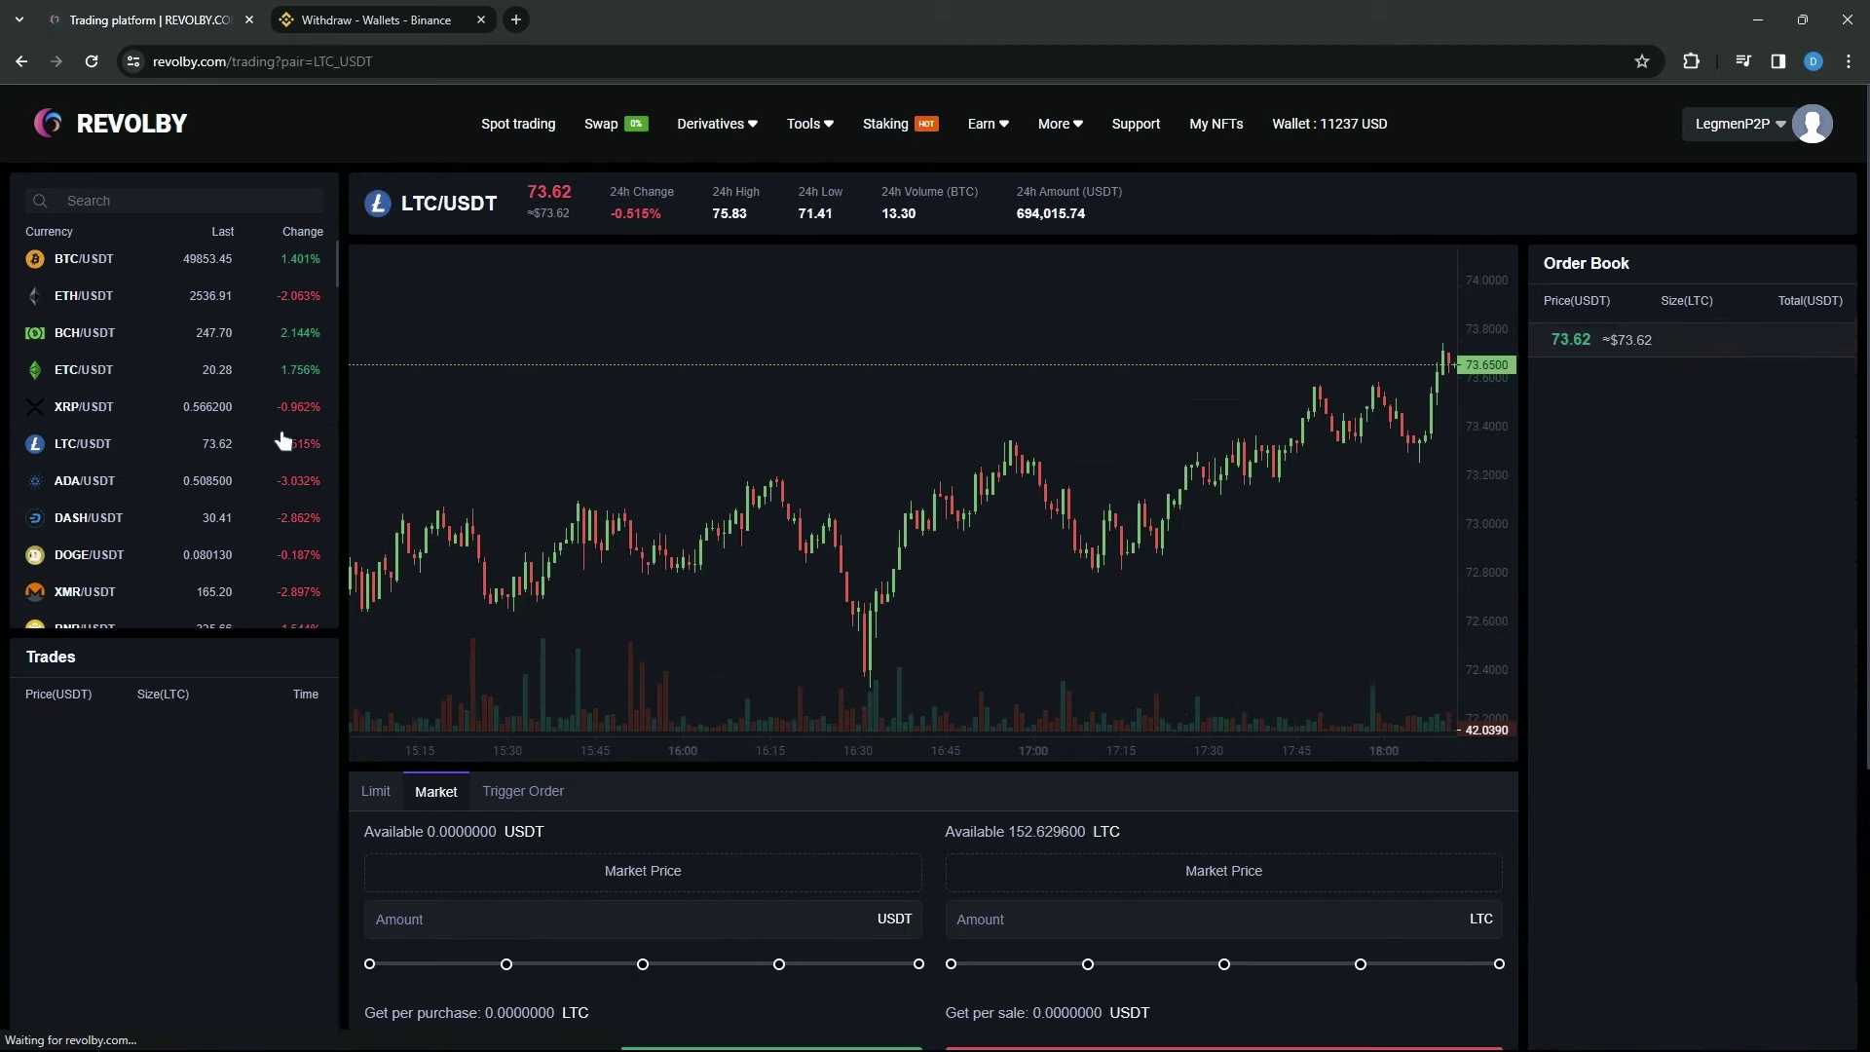
{"action": "scroll", "coordinate": [965, 793], "scroll_direction": "down", "scroll_amount": 2}
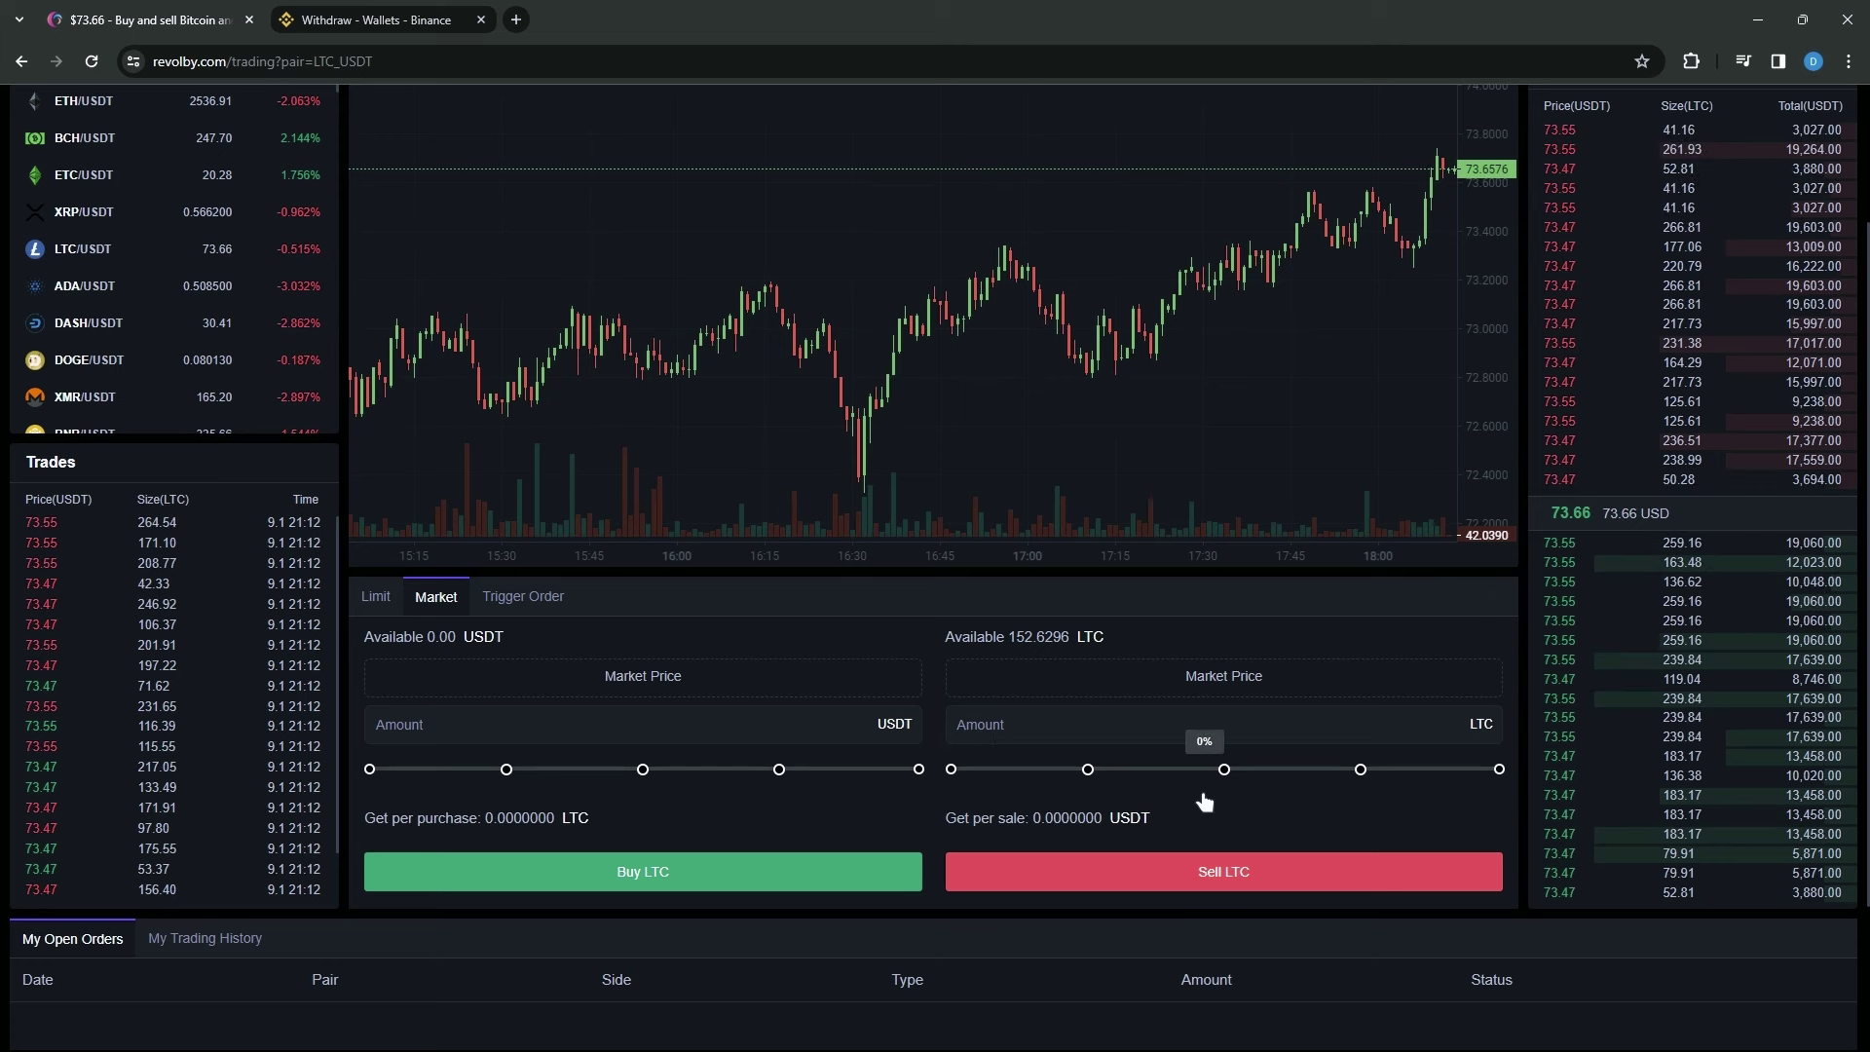
{"action": "left_click", "coordinate": [1512, 807]}
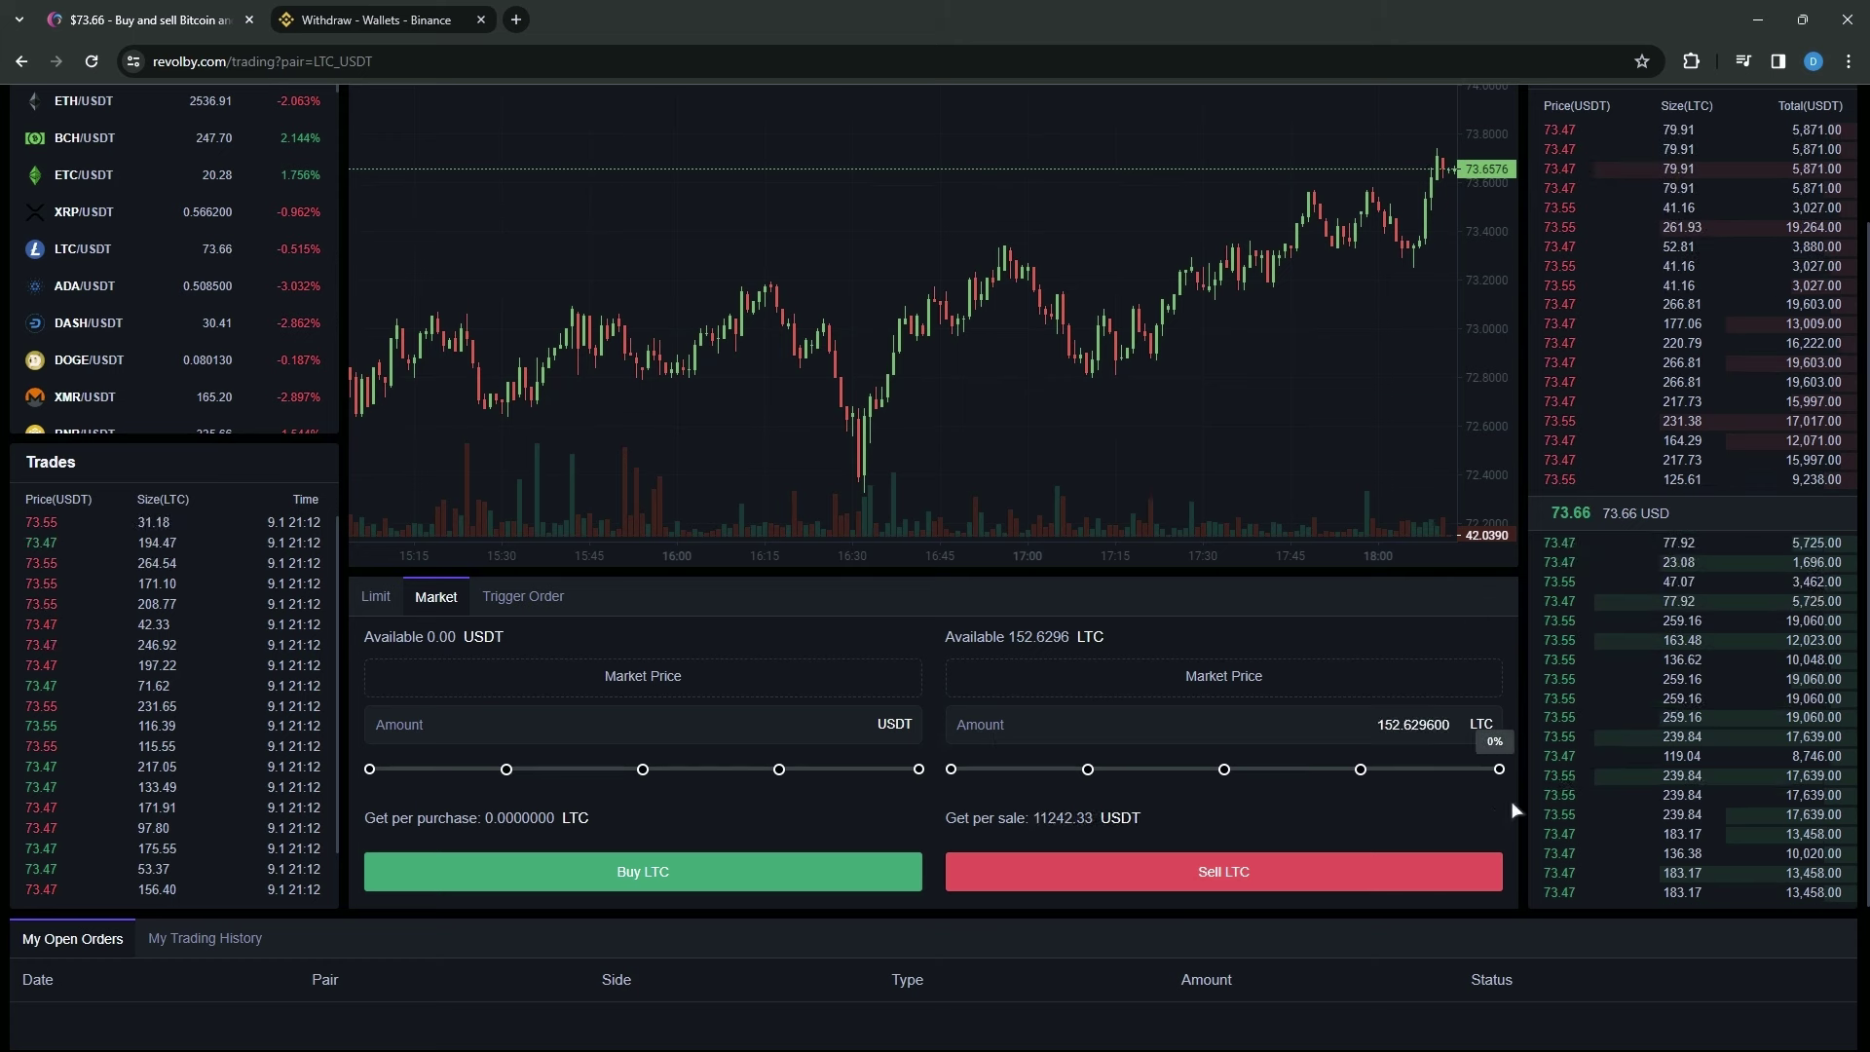
{"action": "left_click", "coordinate": [1404, 870]}
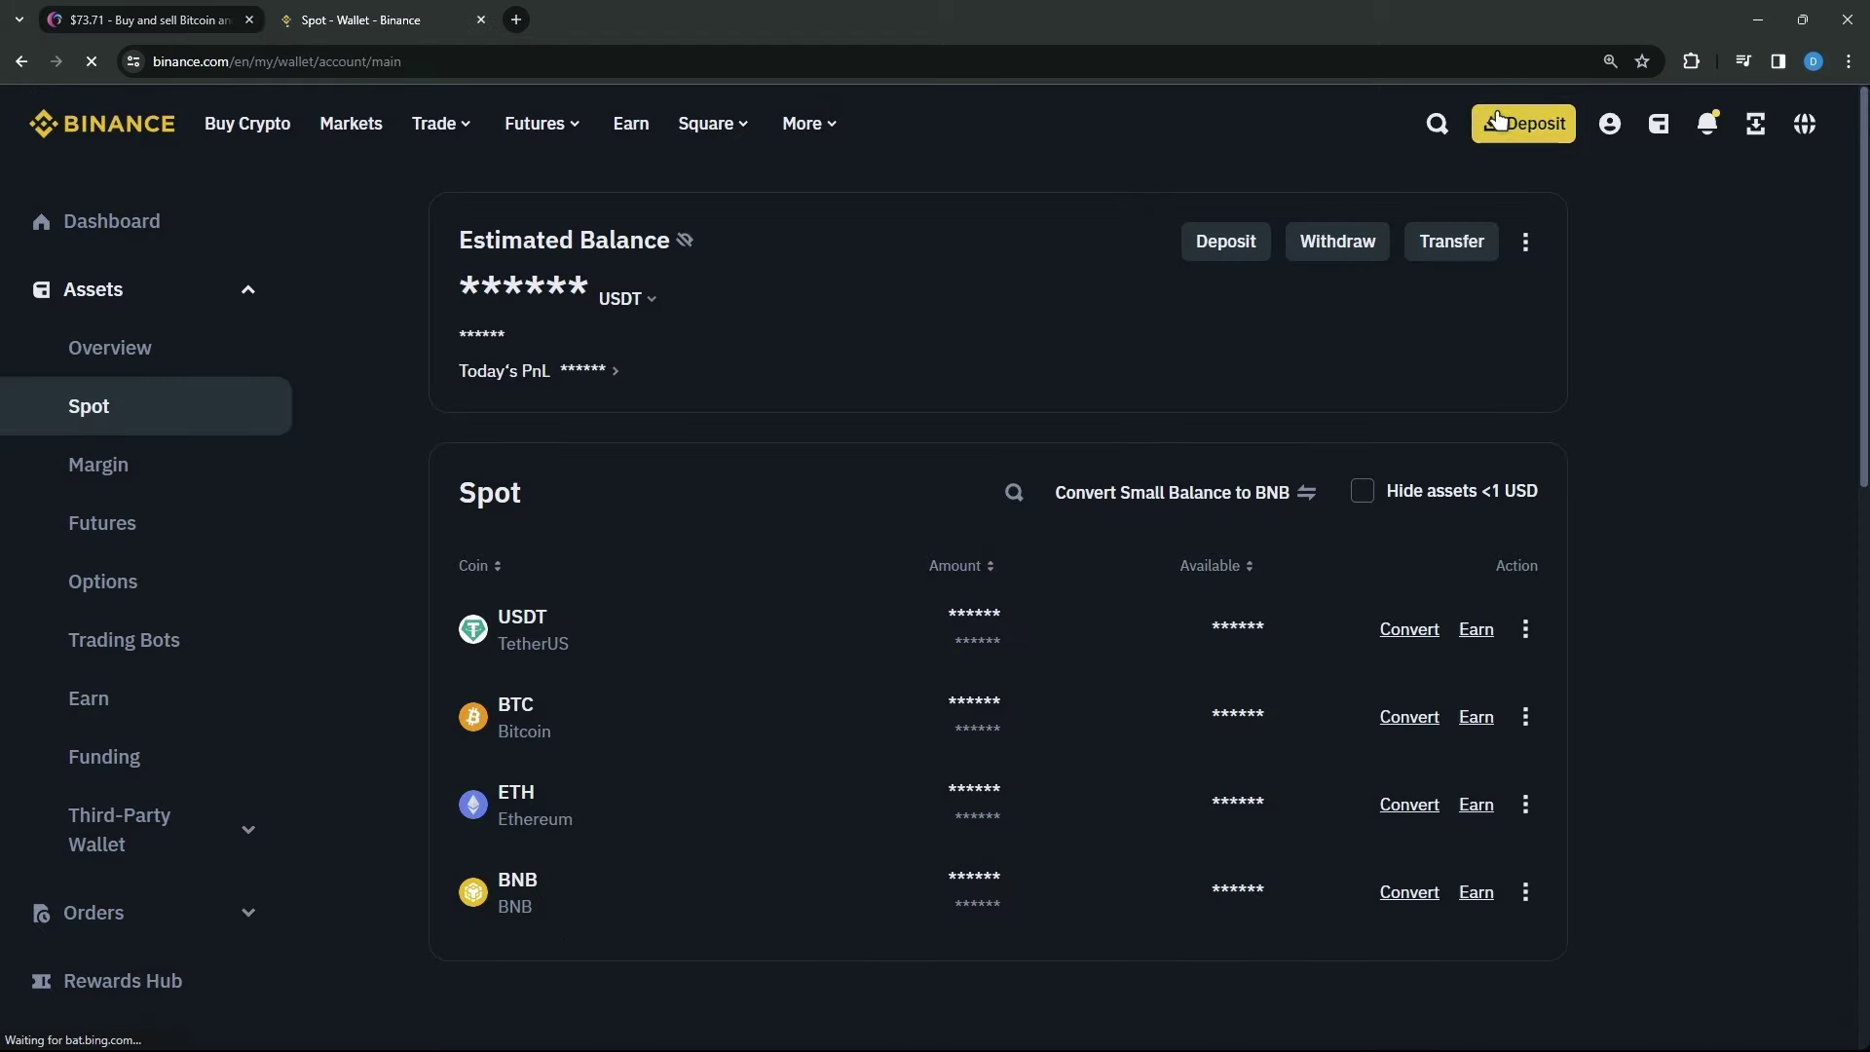
Copy Binance's USDT deposit address for the TRX Tron (TRC20) network
{"action": "left_click", "coordinate": [1500, 117]}
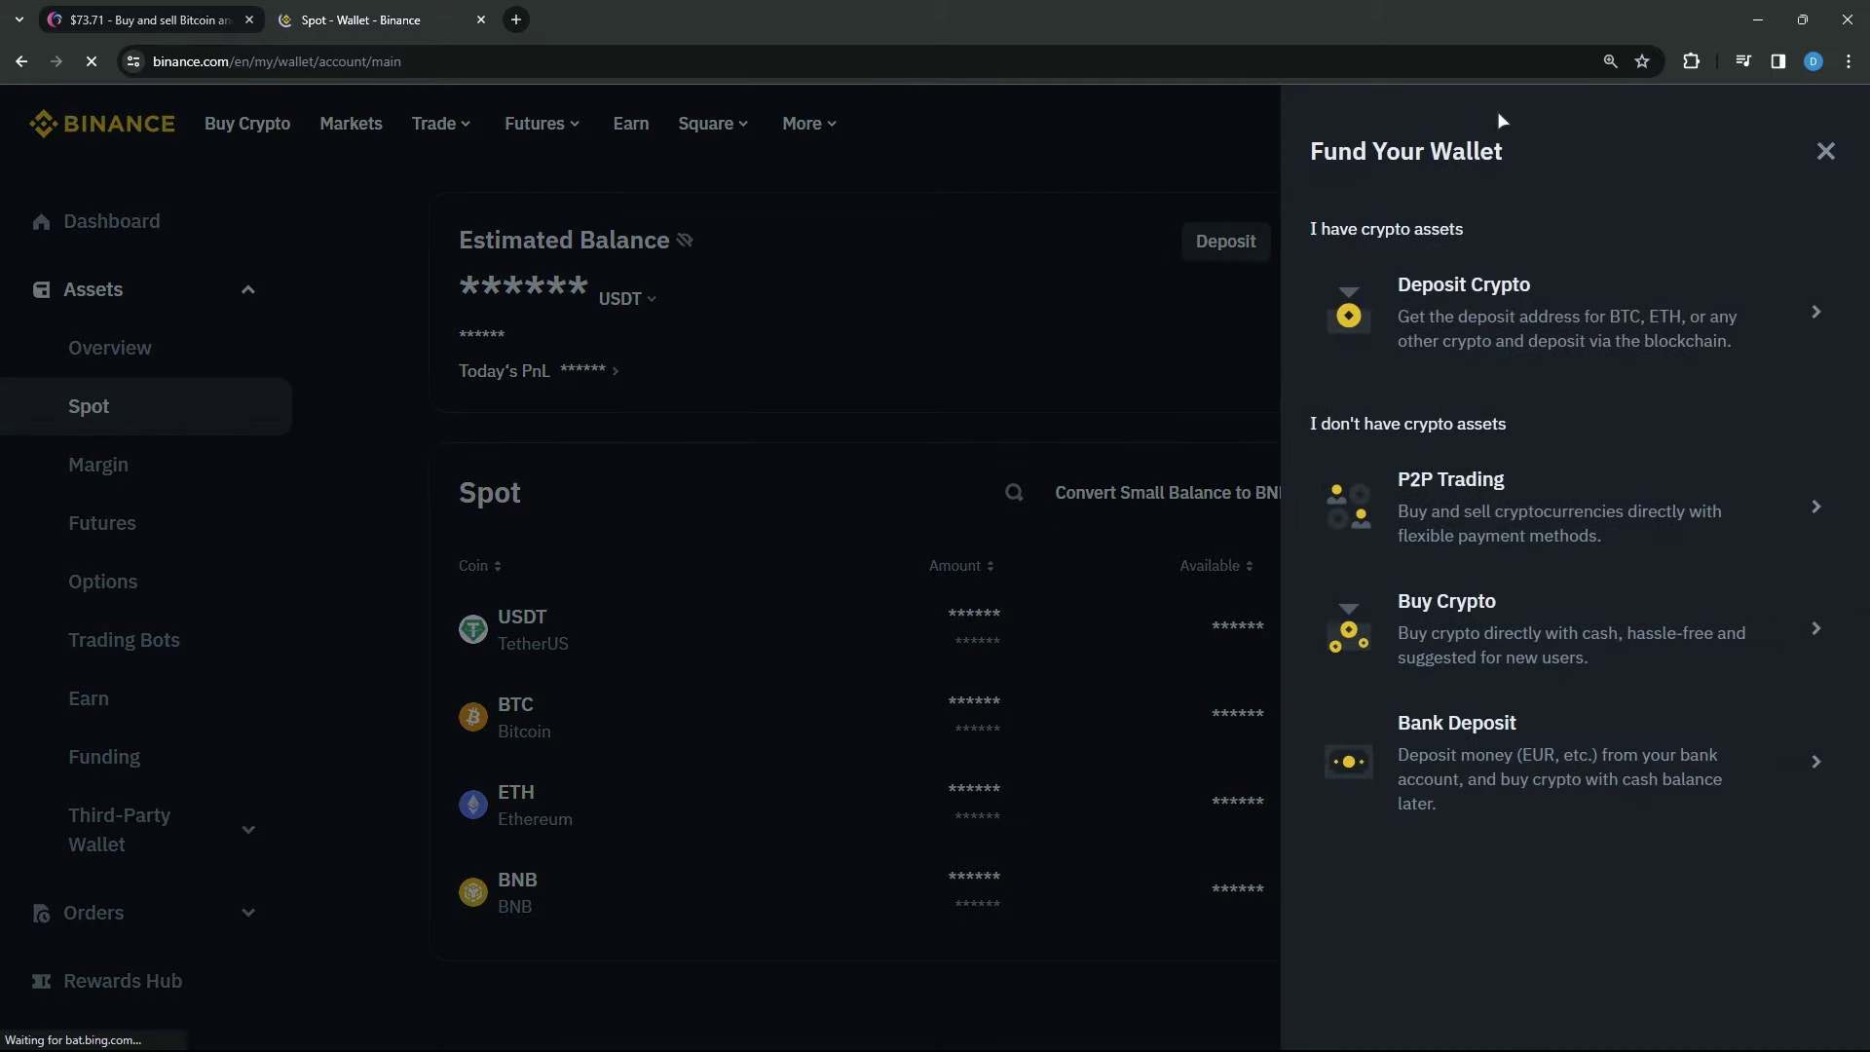
{"action": "left_click", "coordinate": [1461, 293]}
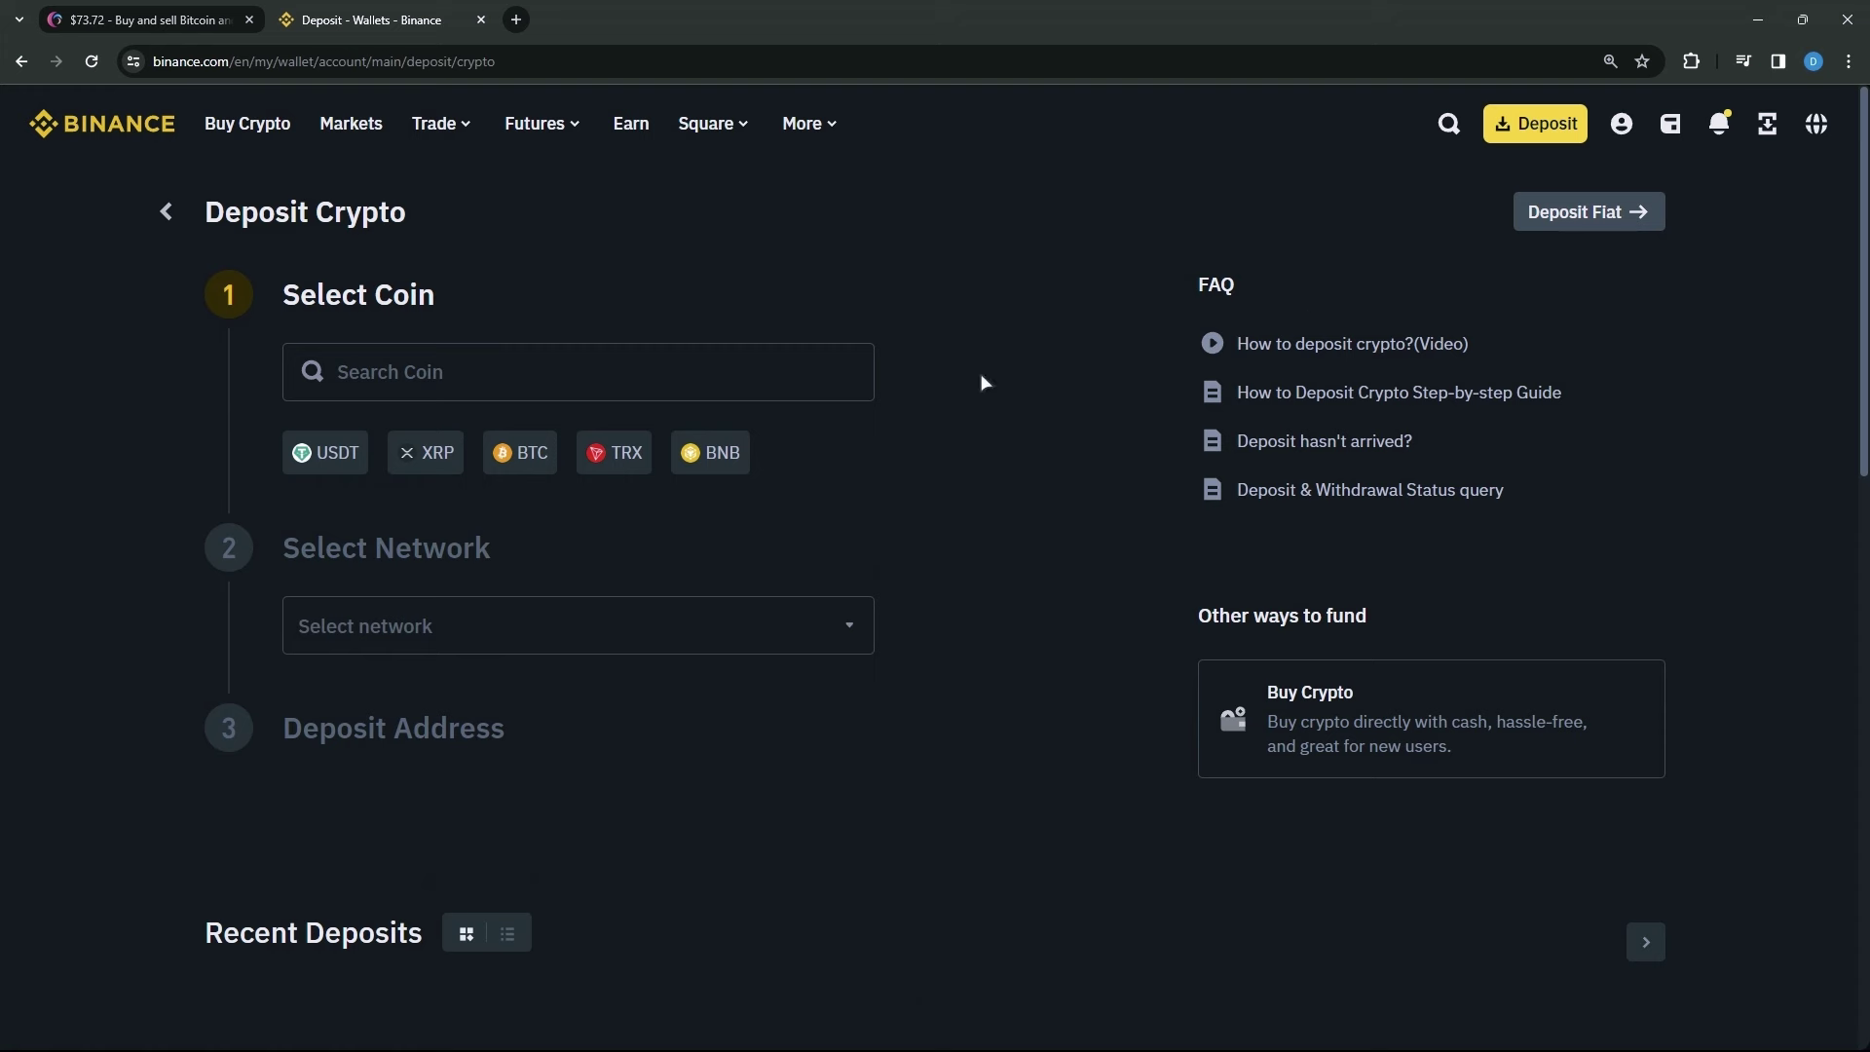
{"action": "left_click", "coordinate": [337, 452]}
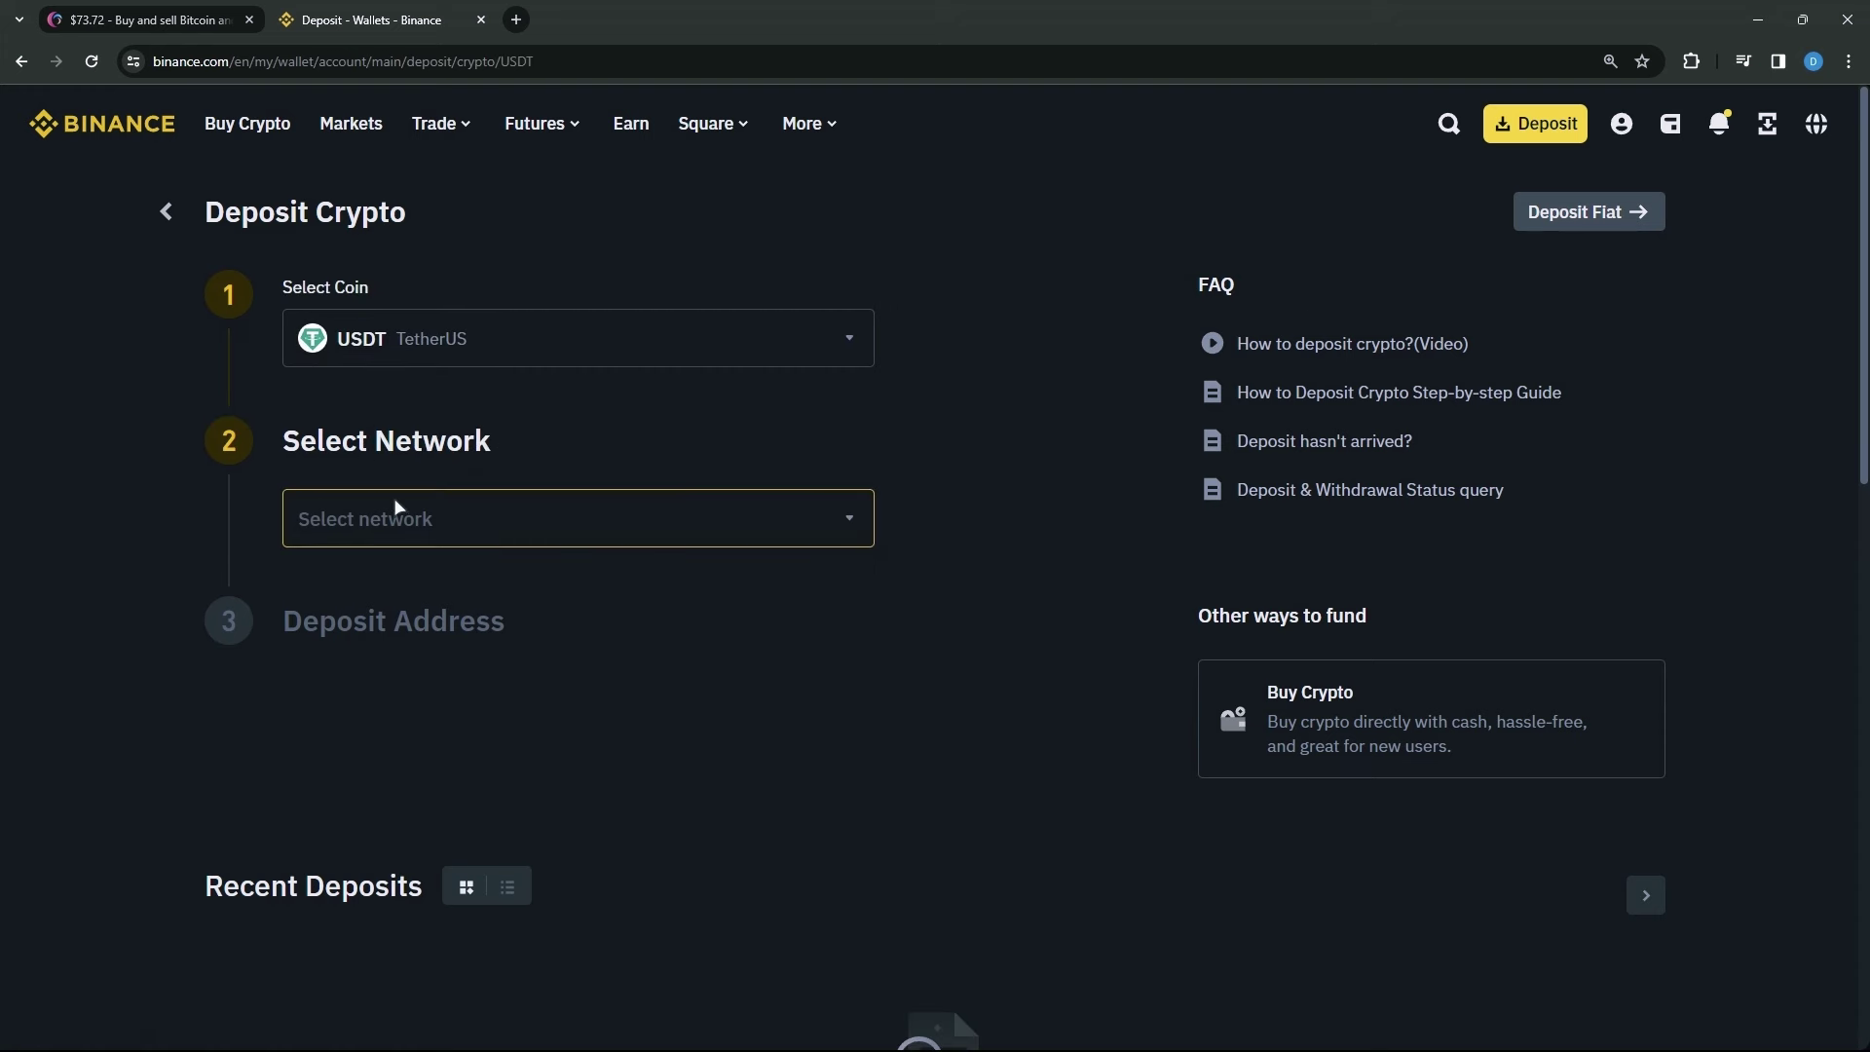
{"action": "left_click", "coordinate": [444, 693]}
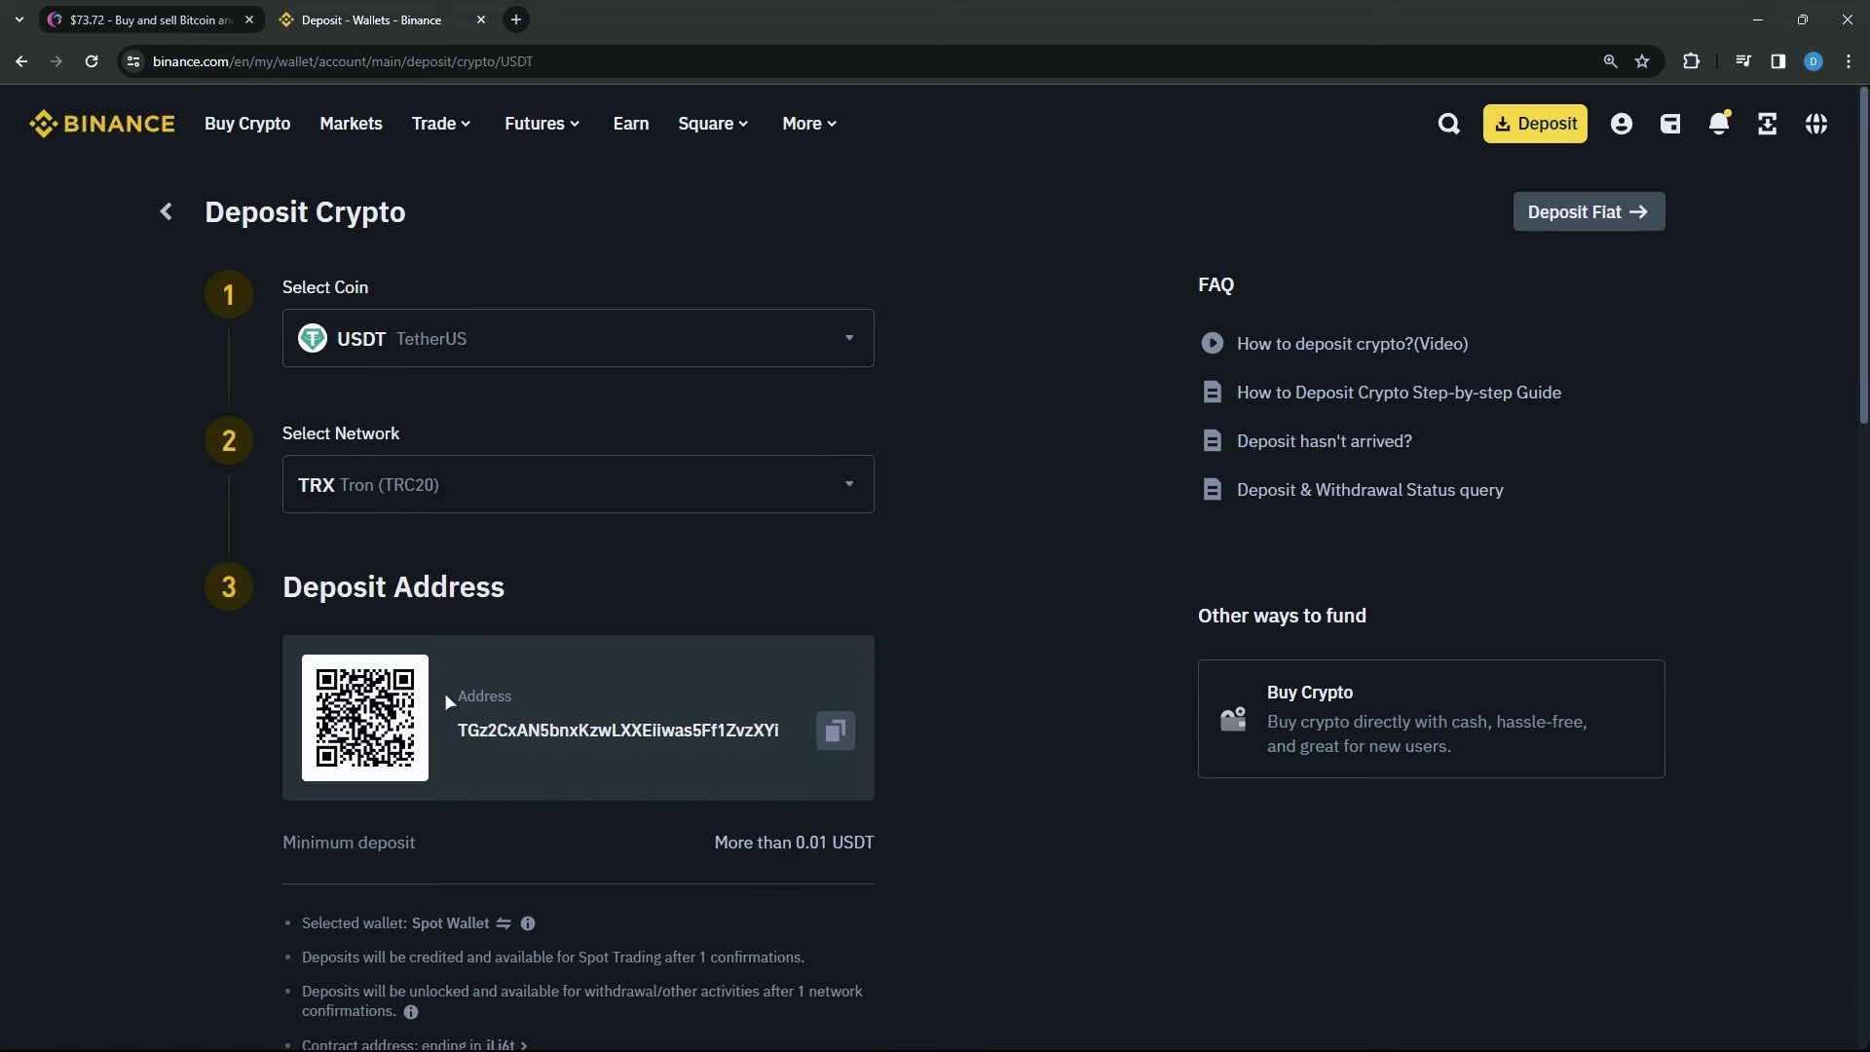
{"action": "left_click", "coordinate": [833, 729]}
{"action": "left_click", "coordinate": [148, 19]}
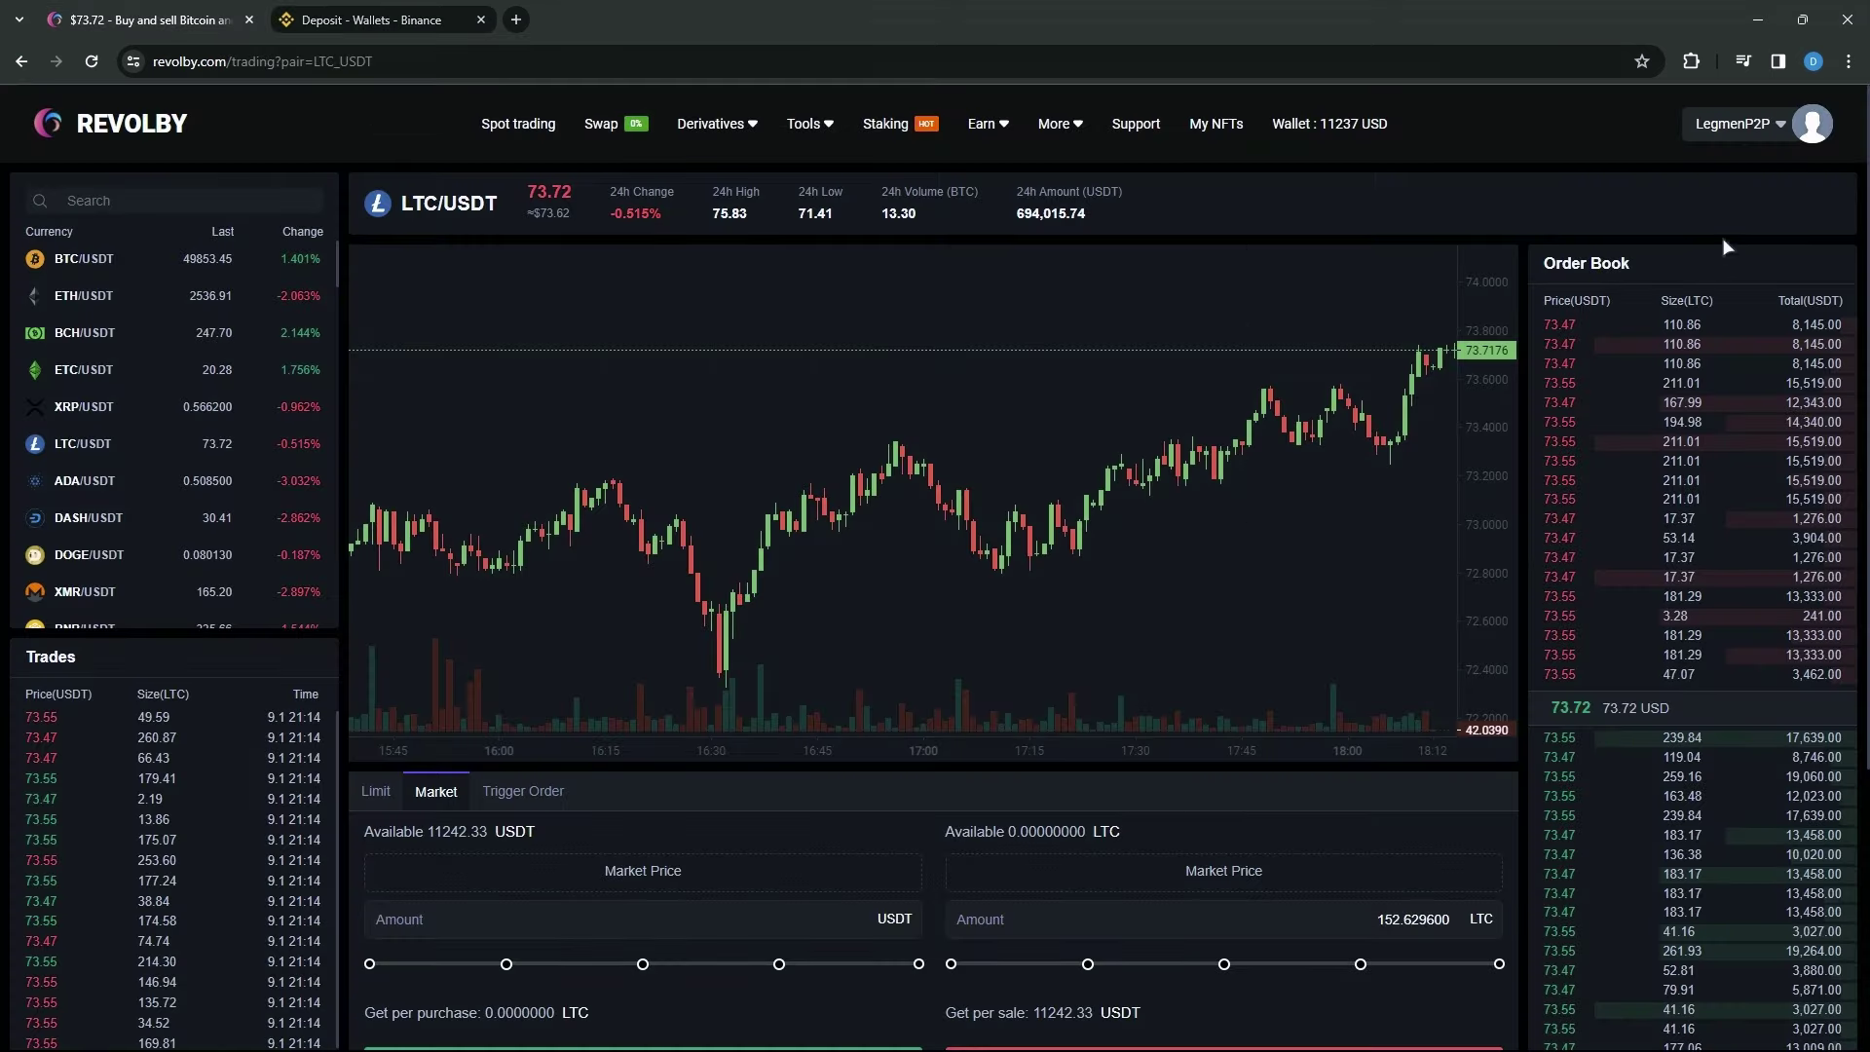
Withdraw all 11,241.33 USDT via TRC-20 to the pasted Binance address, then close the confirmation
{"action": "left_click", "coordinate": [1758, 135]}
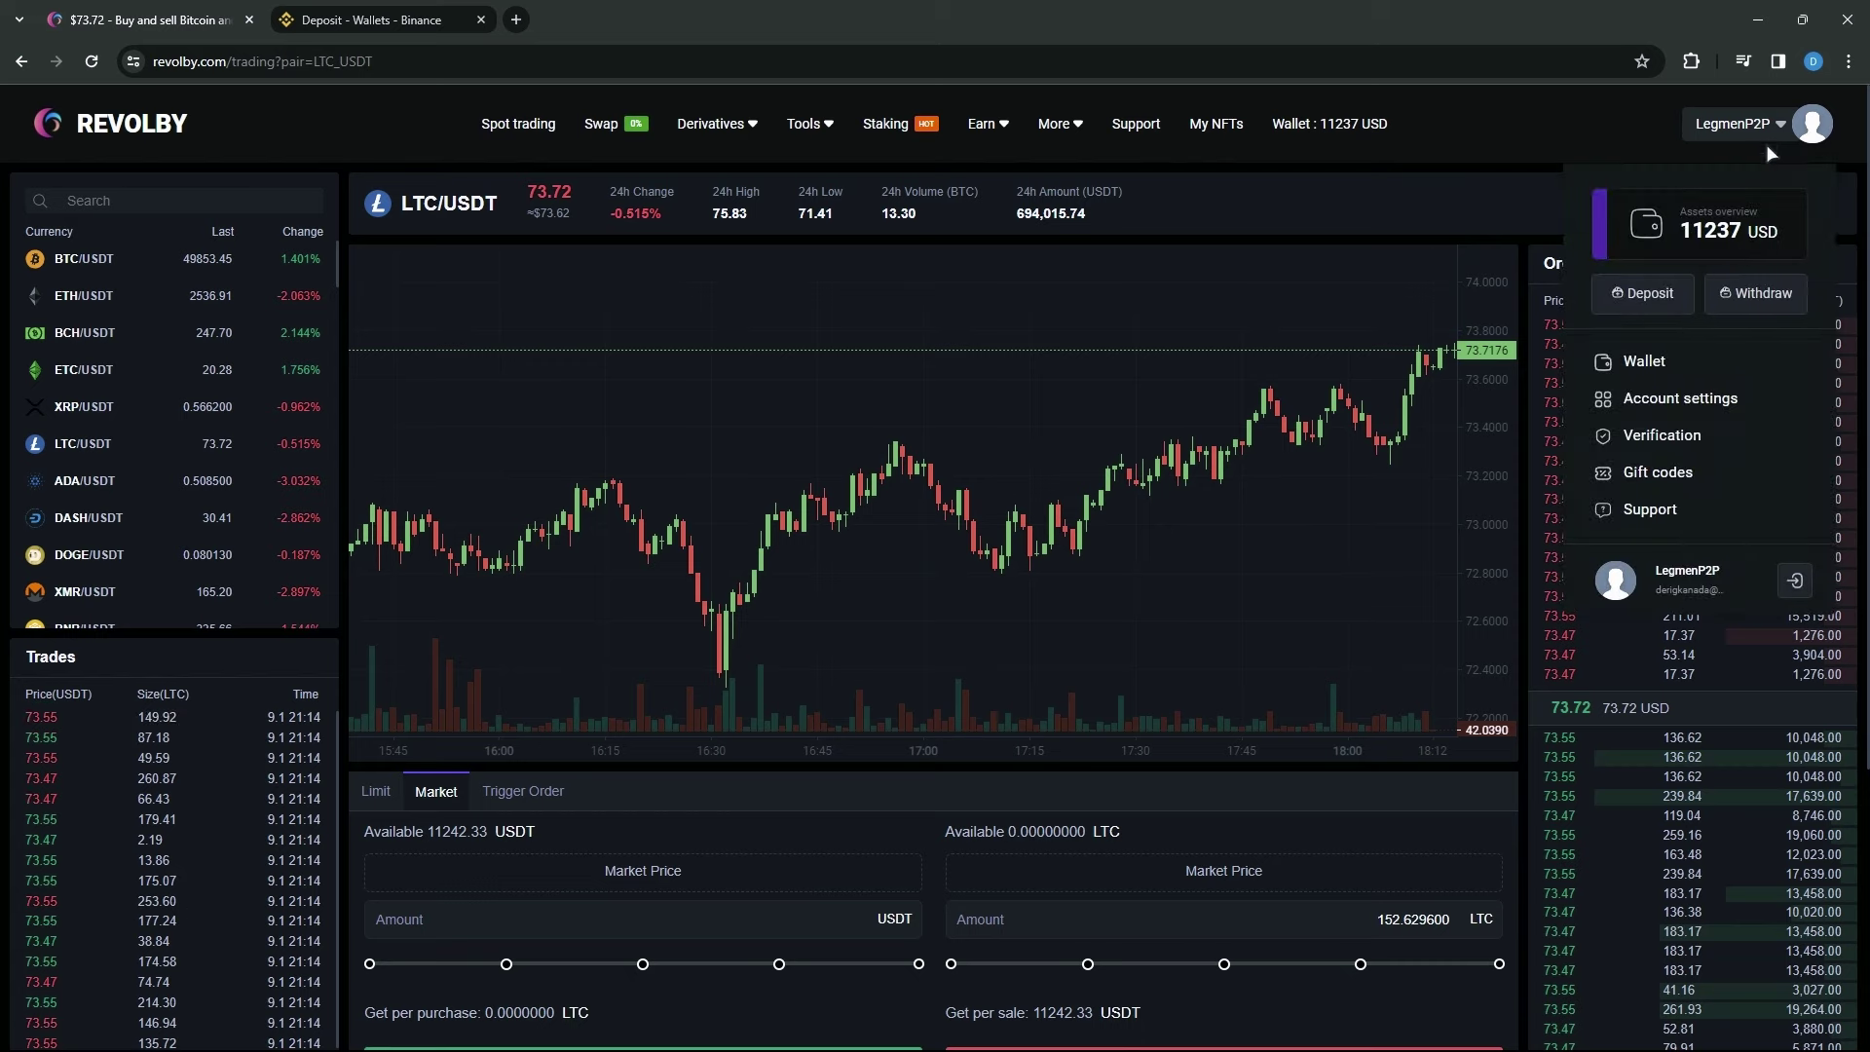
{"action": "left_click", "coordinate": [1762, 300]}
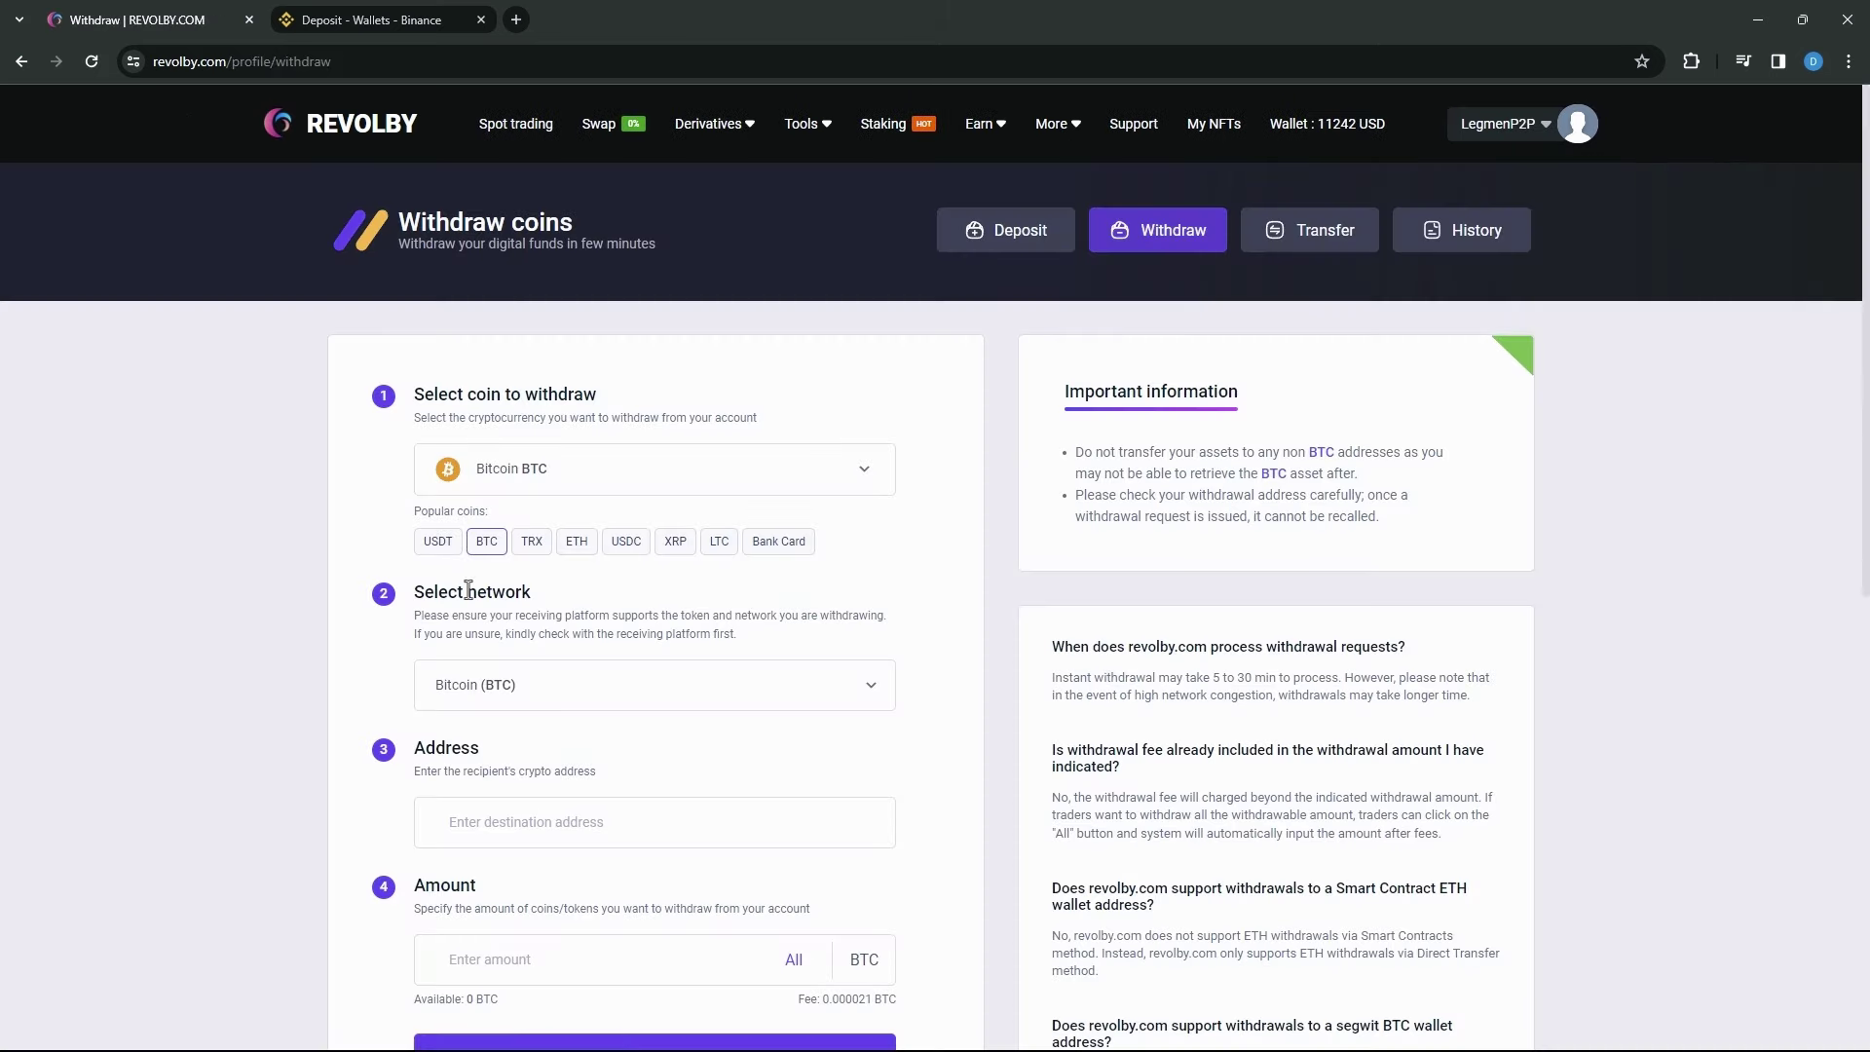
{"action": "scroll", "coordinate": [438, 527], "scroll_direction": "down", "scroll_amount": 1}
{"action": "left_click", "coordinate": [434, 447]}
{"action": "scroll", "coordinate": [427, 464], "scroll_direction": "down", "scroll_amount": 1}
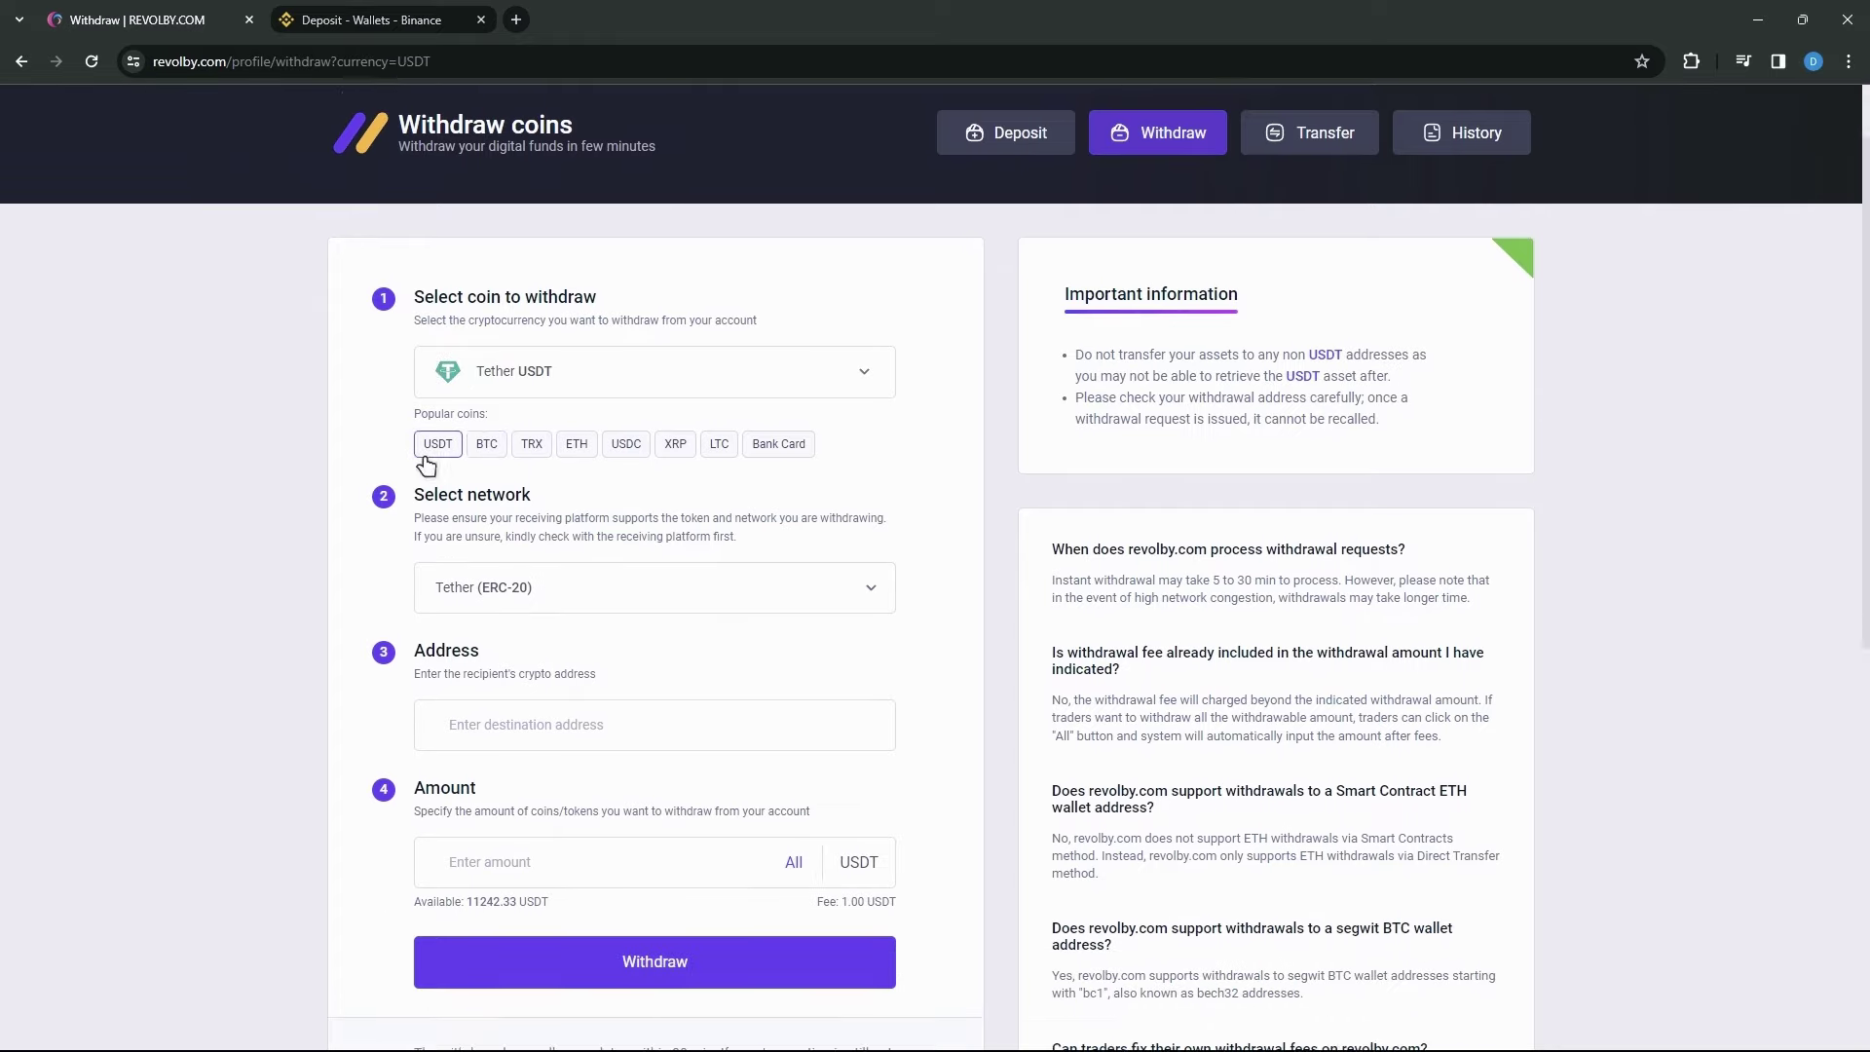
{"action": "scroll", "coordinate": [428, 464], "scroll_direction": "down", "scroll_amount": 1}
{"action": "left_click", "coordinate": [486, 497]}
{"action": "left_click", "coordinate": [531, 598]}
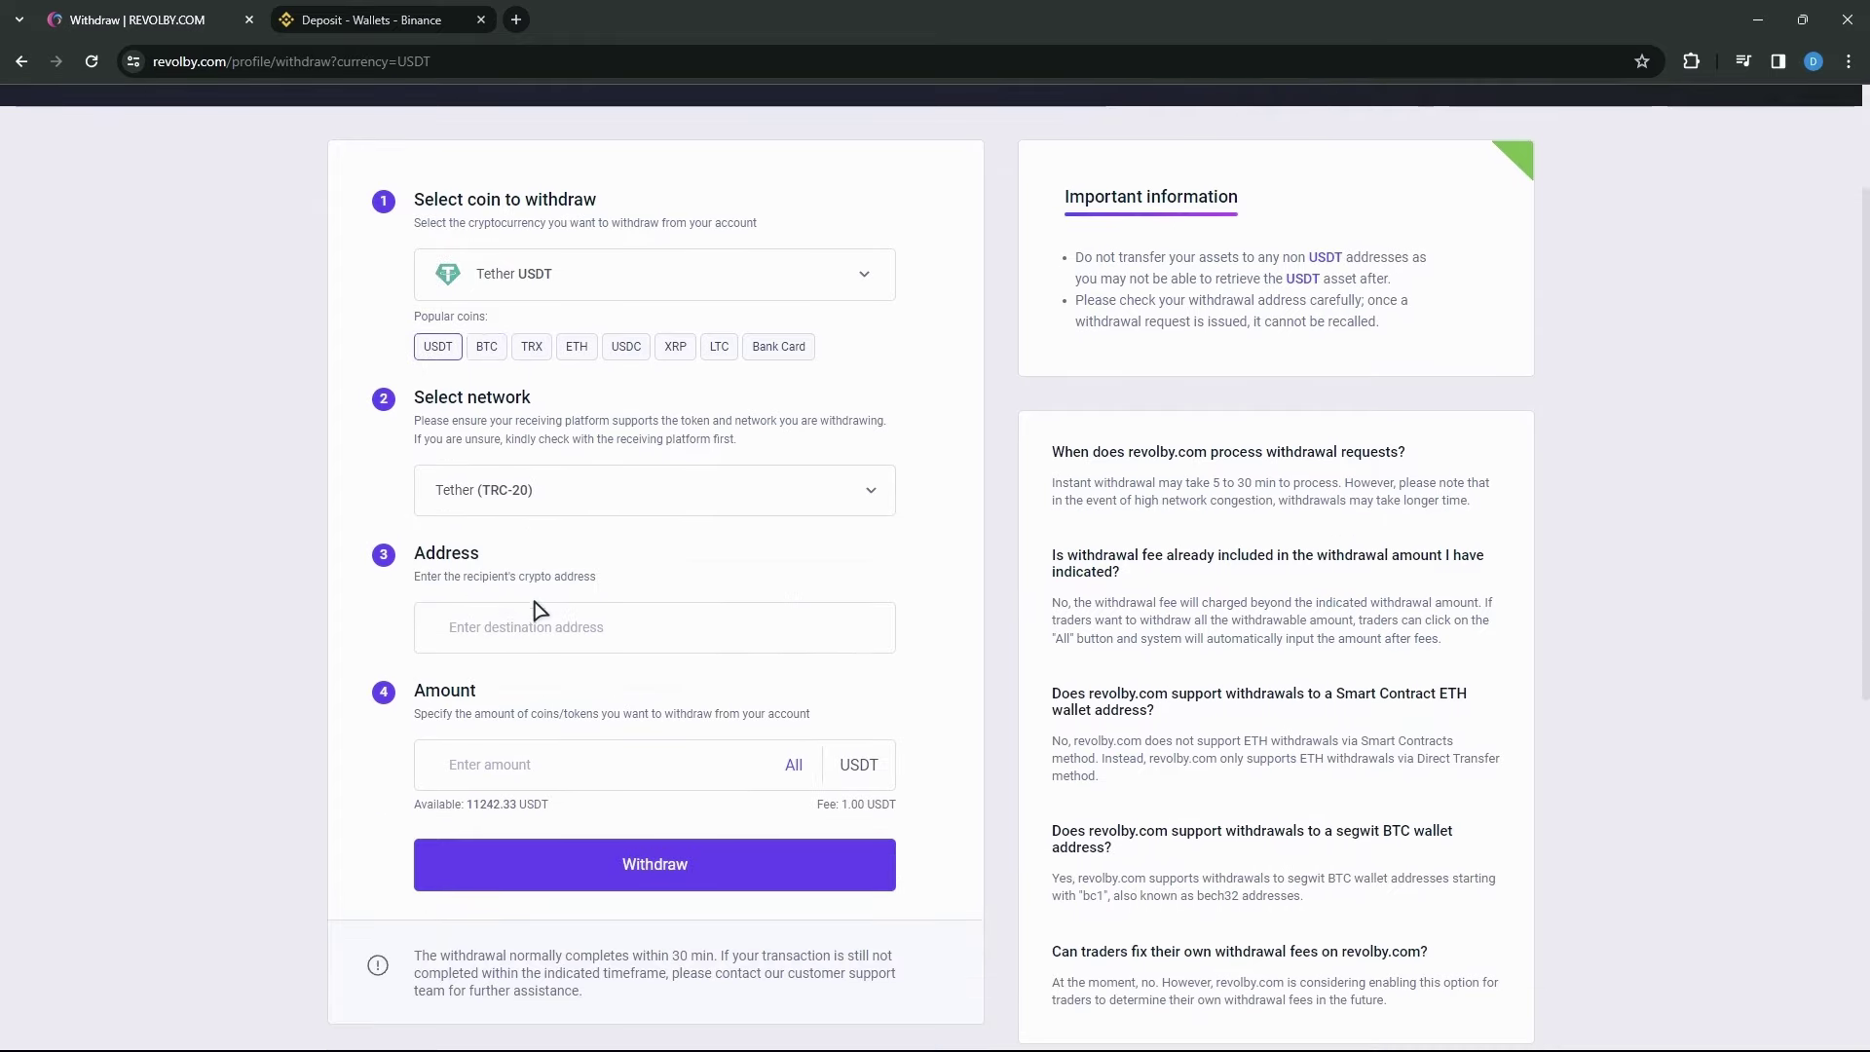
{"action": "key", "text": "ctrl+v"}
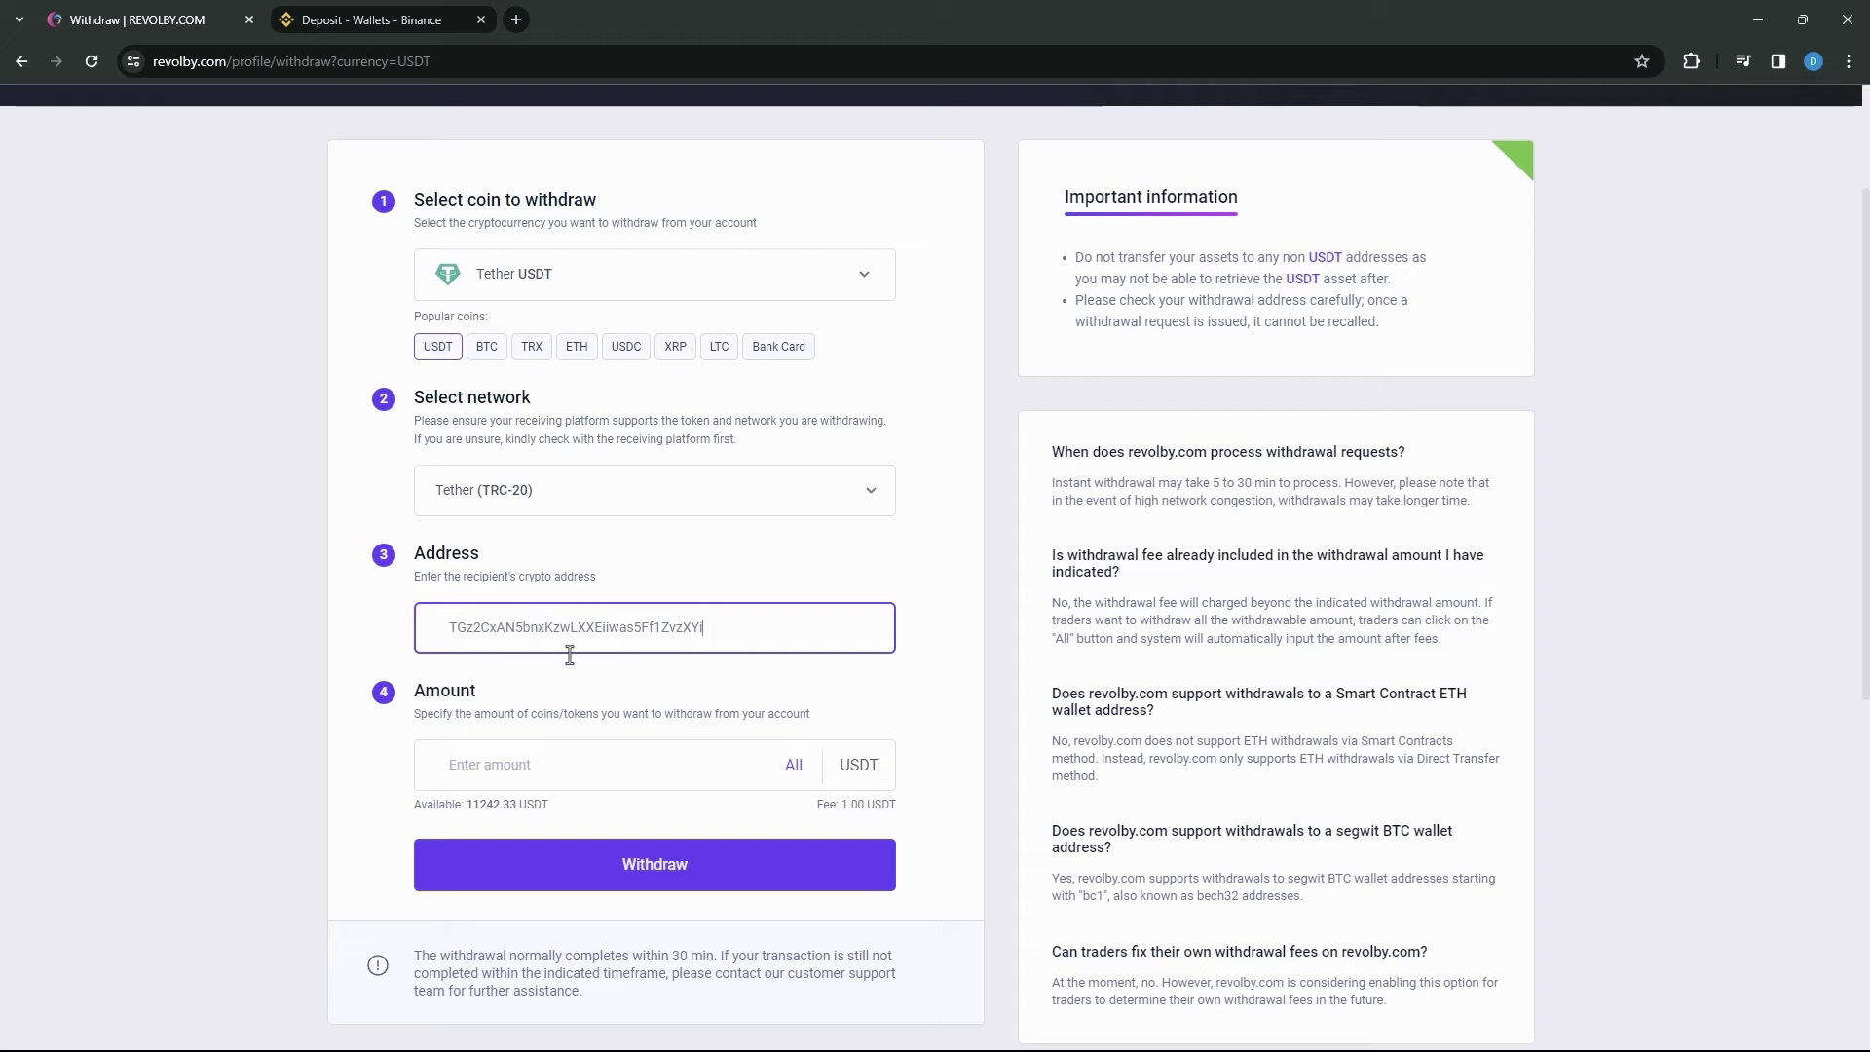
{"action": "left_click", "coordinate": [793, 765]}
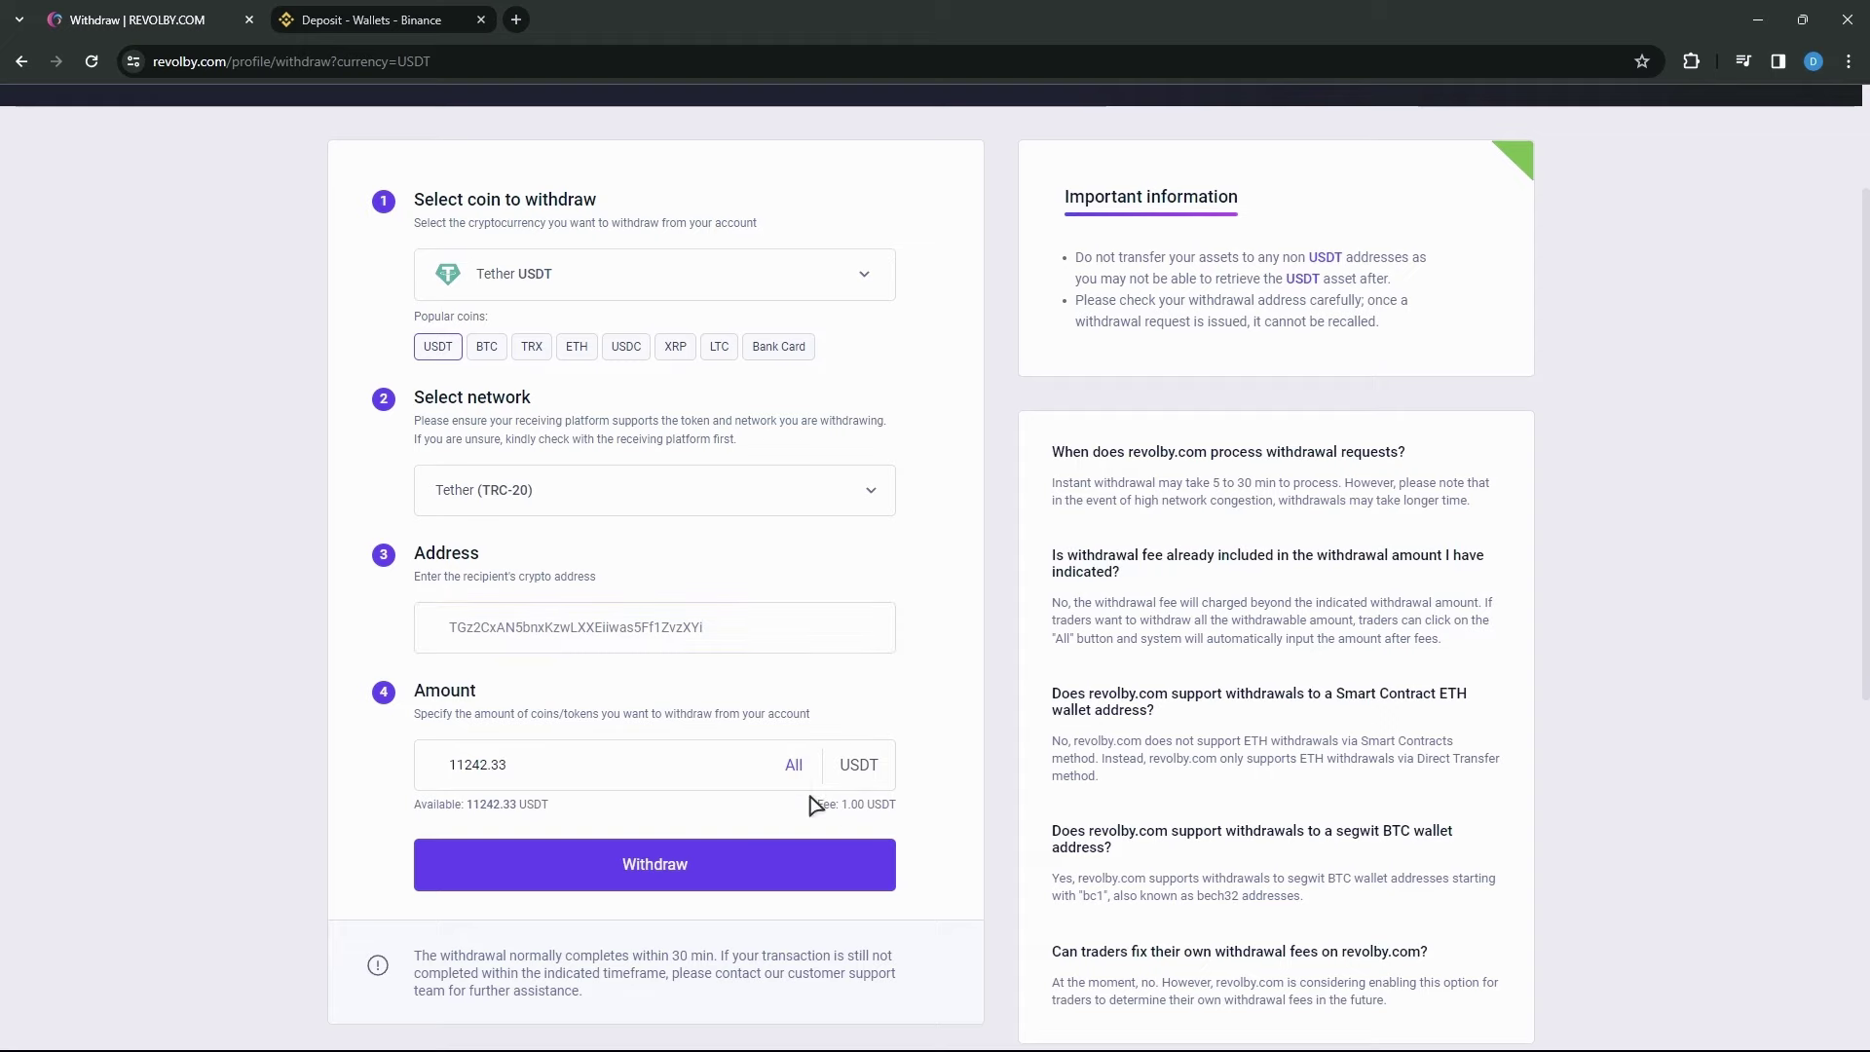
{"action": "left_click", "coordinate": [856, 862]}
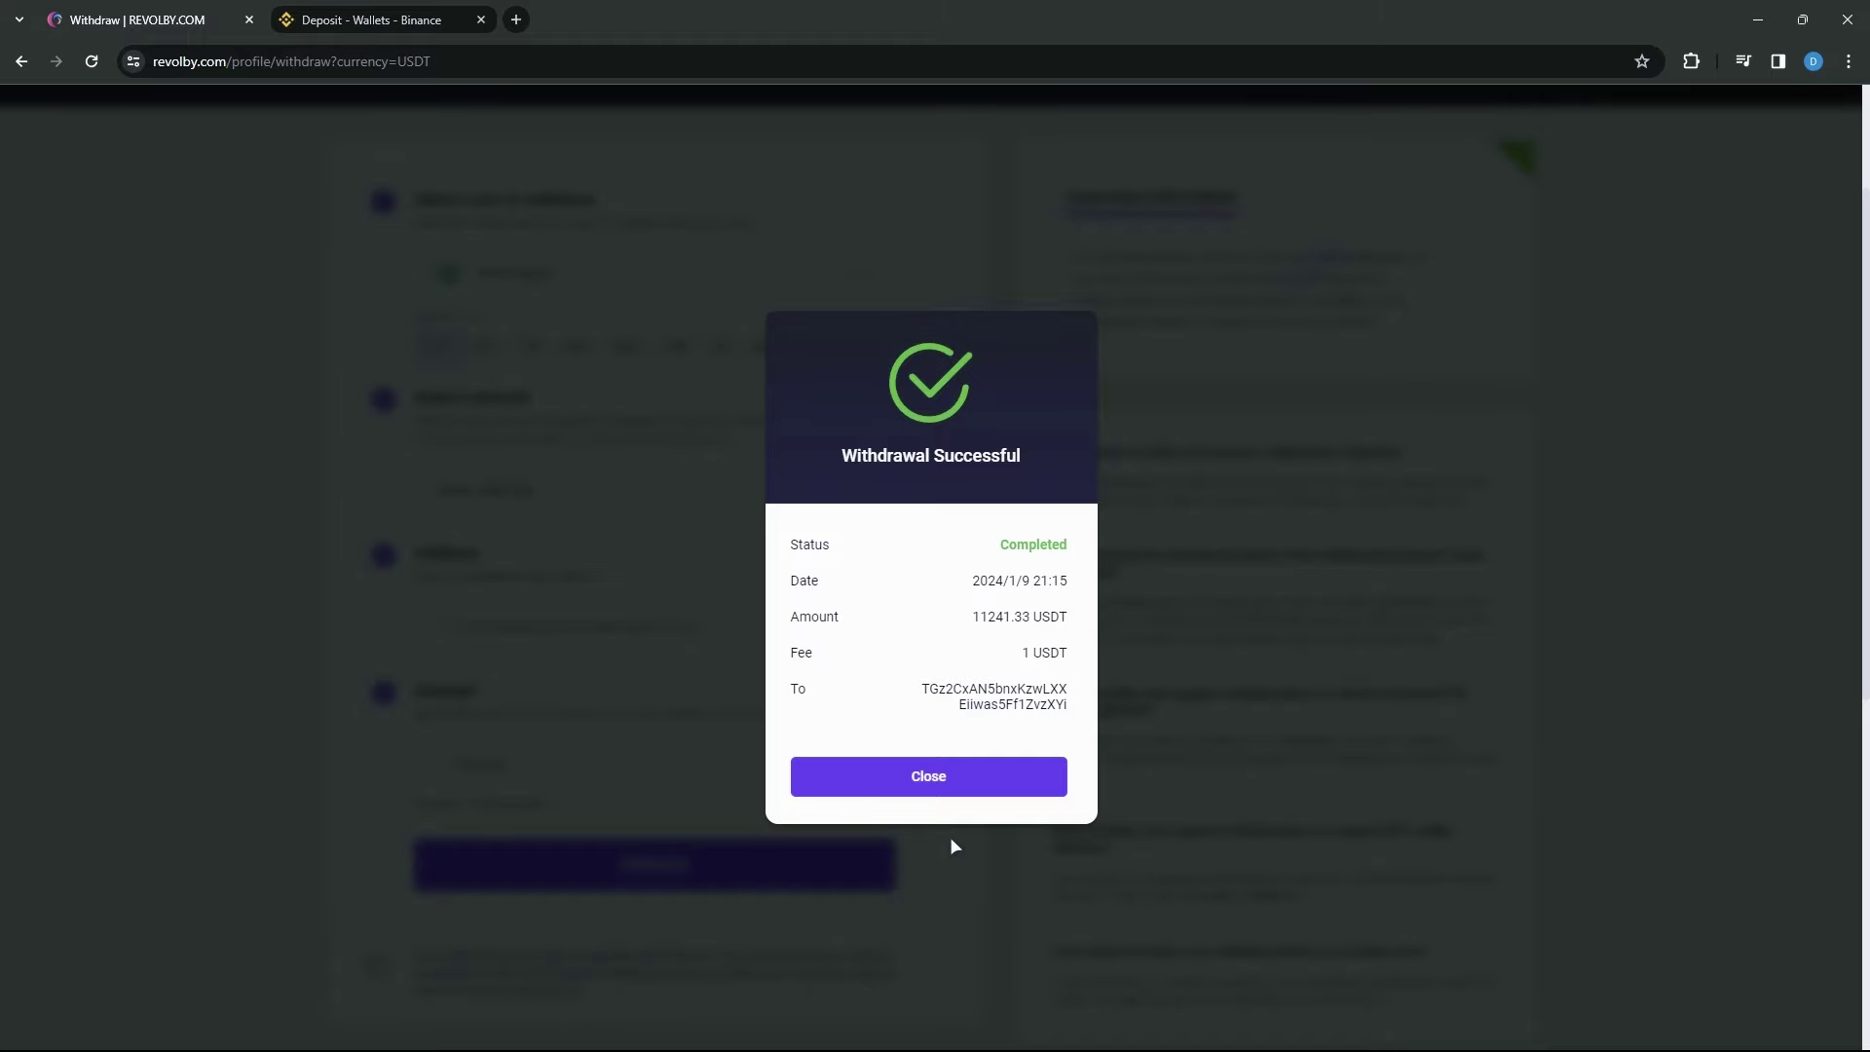
{"action": "left_click", "coordinate": [993, 775]}
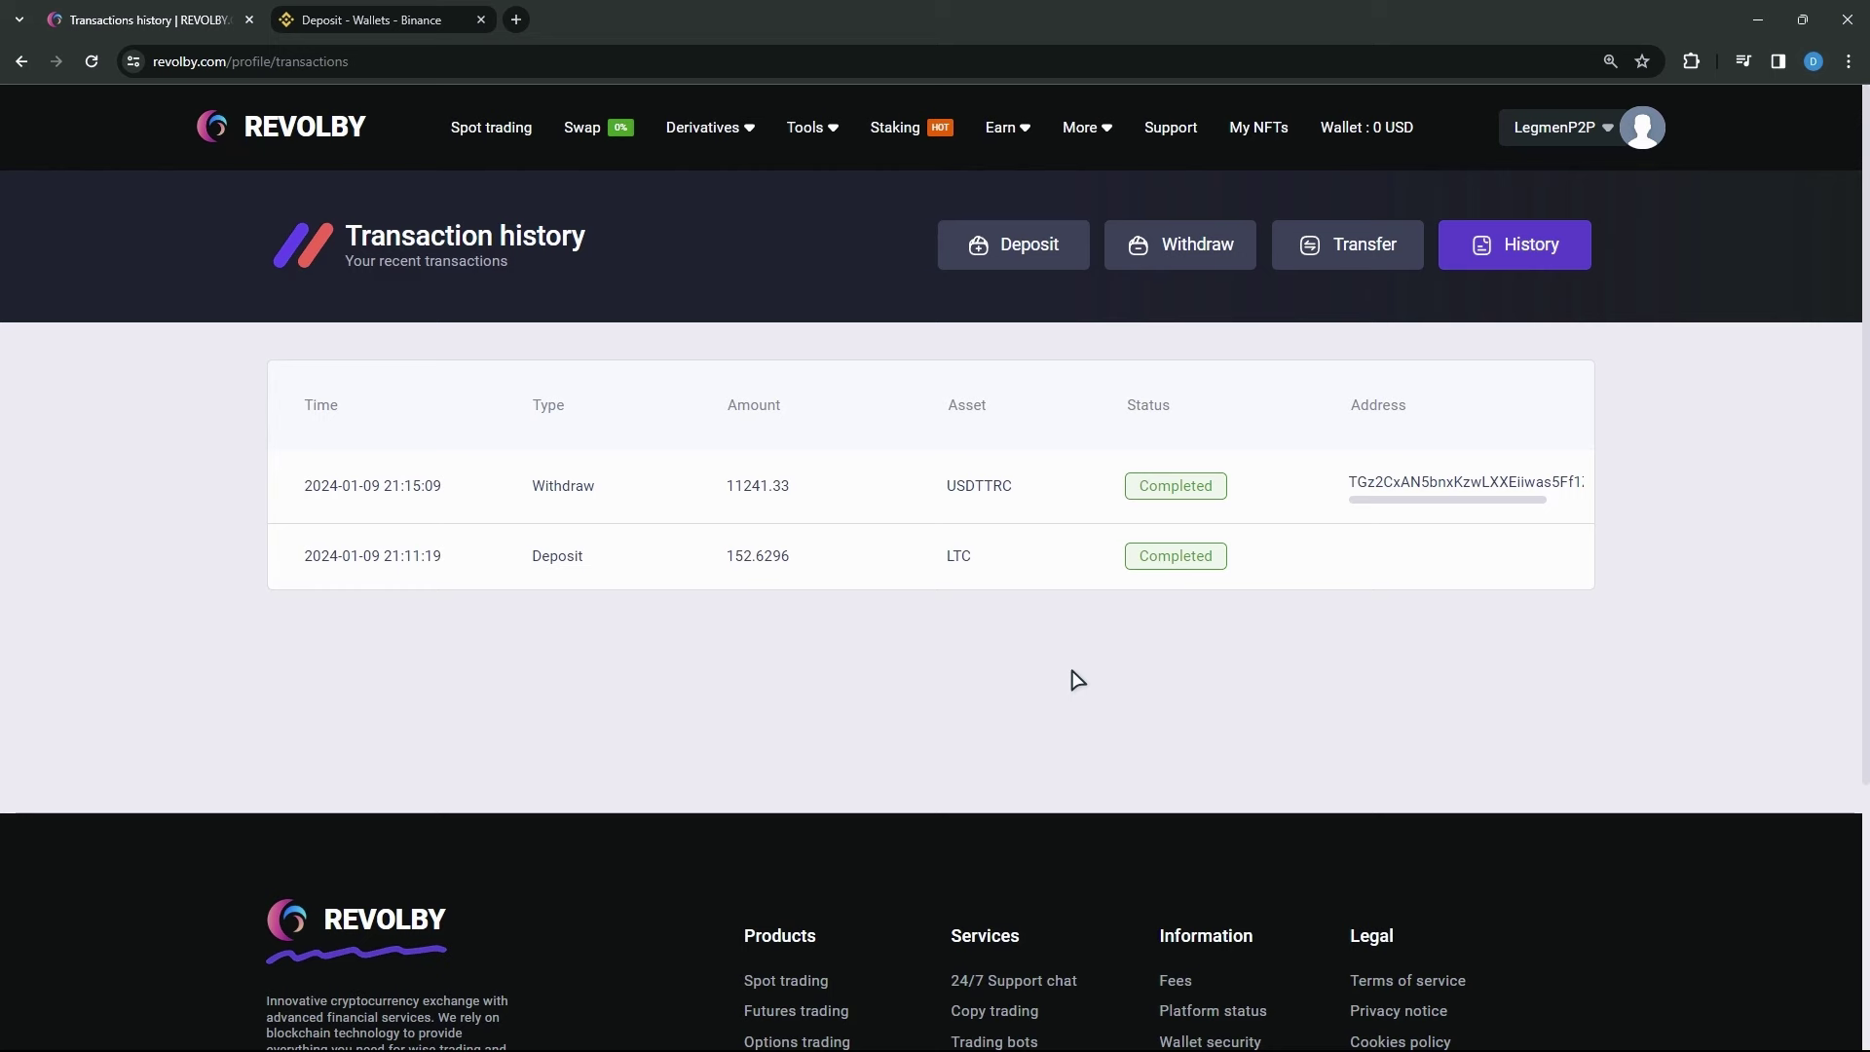
Switch to Binance's transaction history showing the completed 11,240.33 USDT deposit
{"action": "key", "text": "ctrl+Tab"}
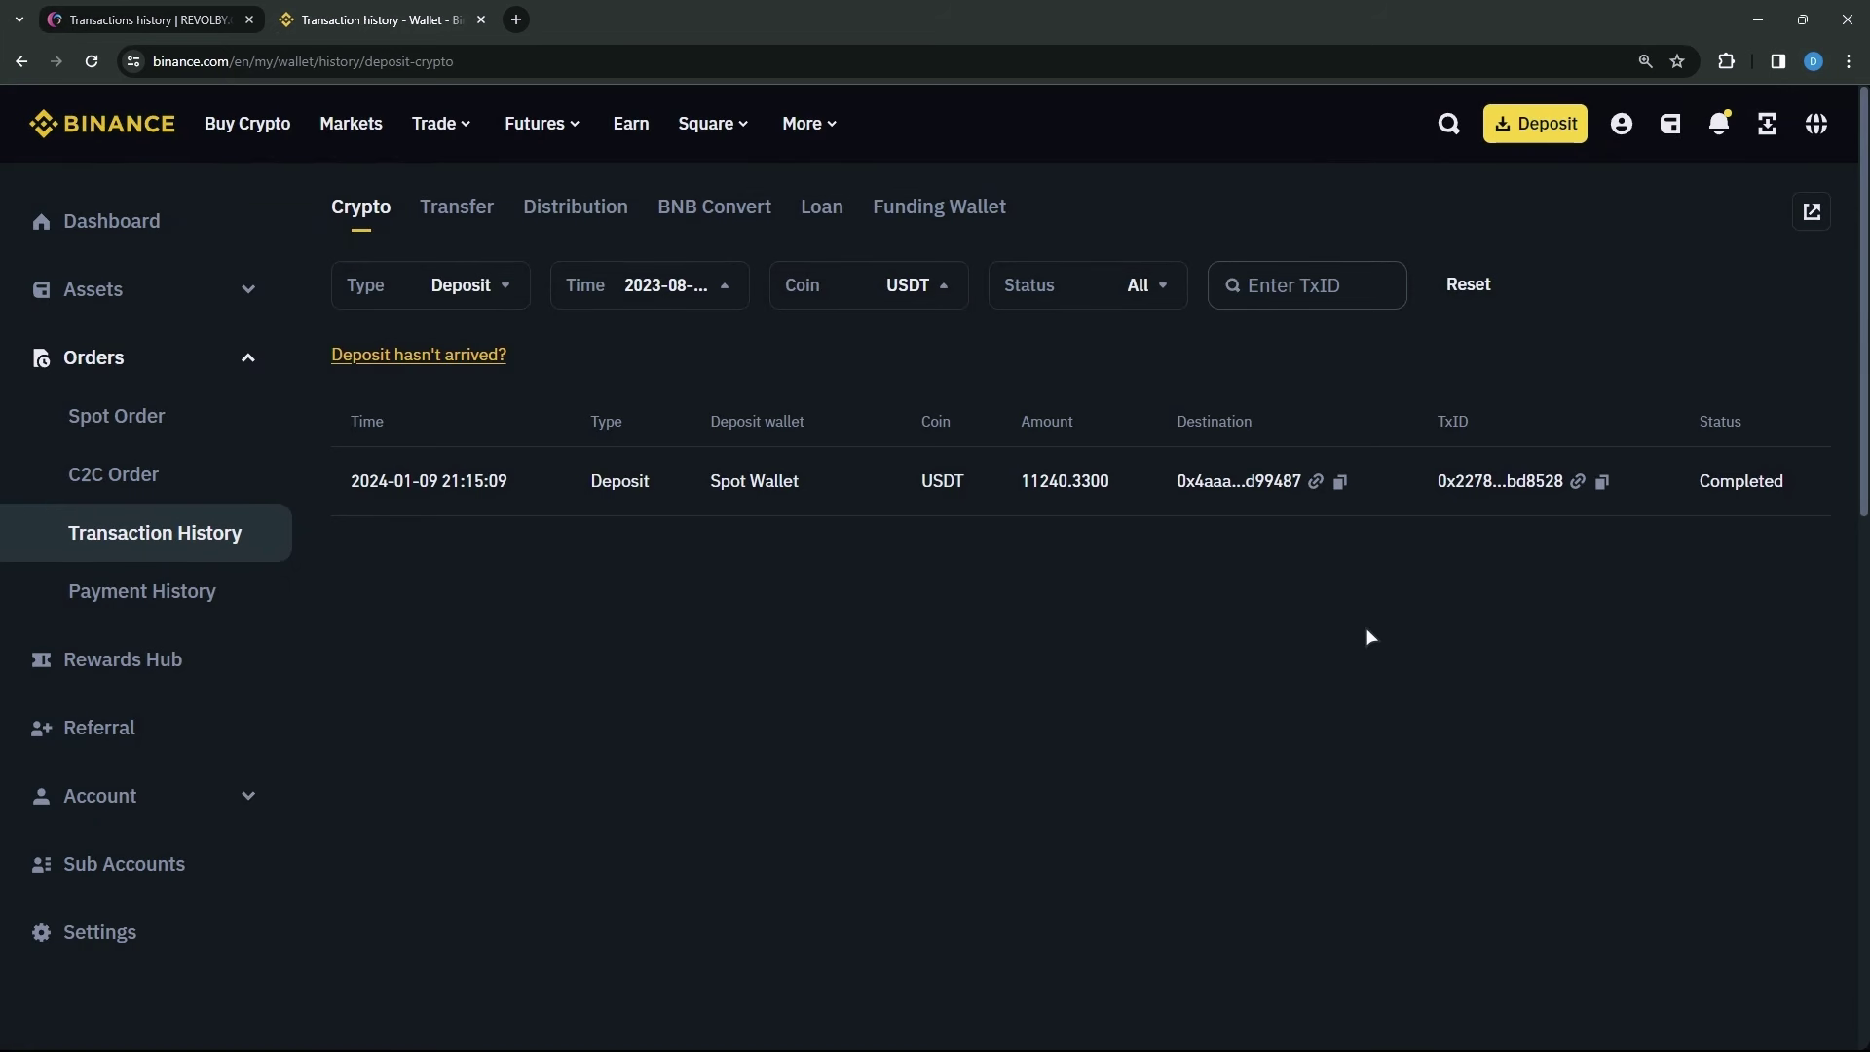